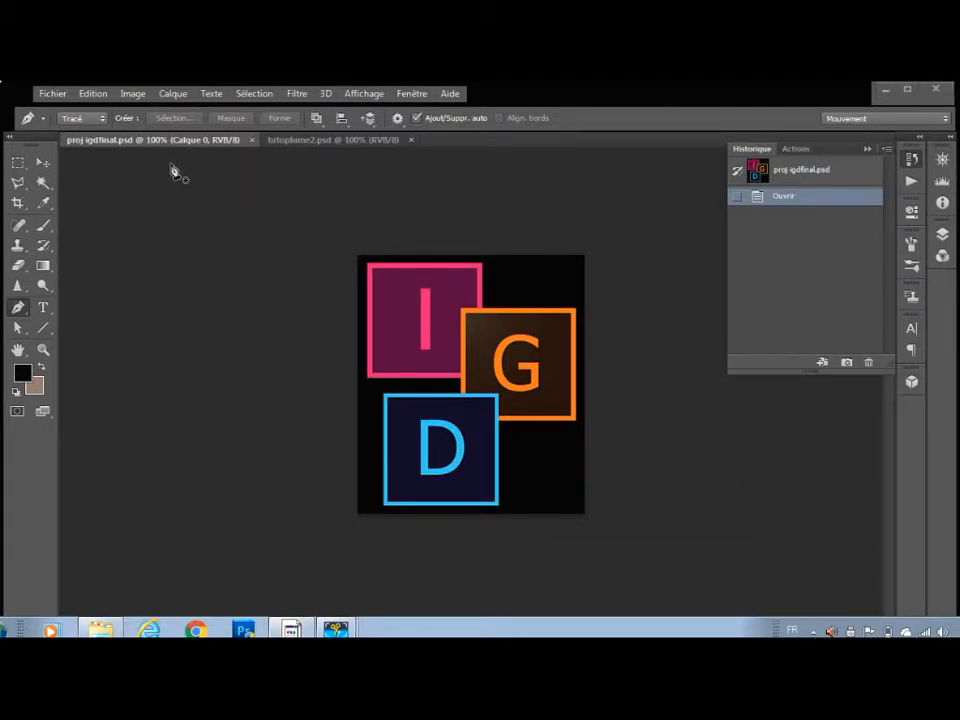
In tutoplume2.psd, trace the dashed zigzag guide through its seven red points with a straight-segment Pen path, leaving the path open.
click(304, 141)
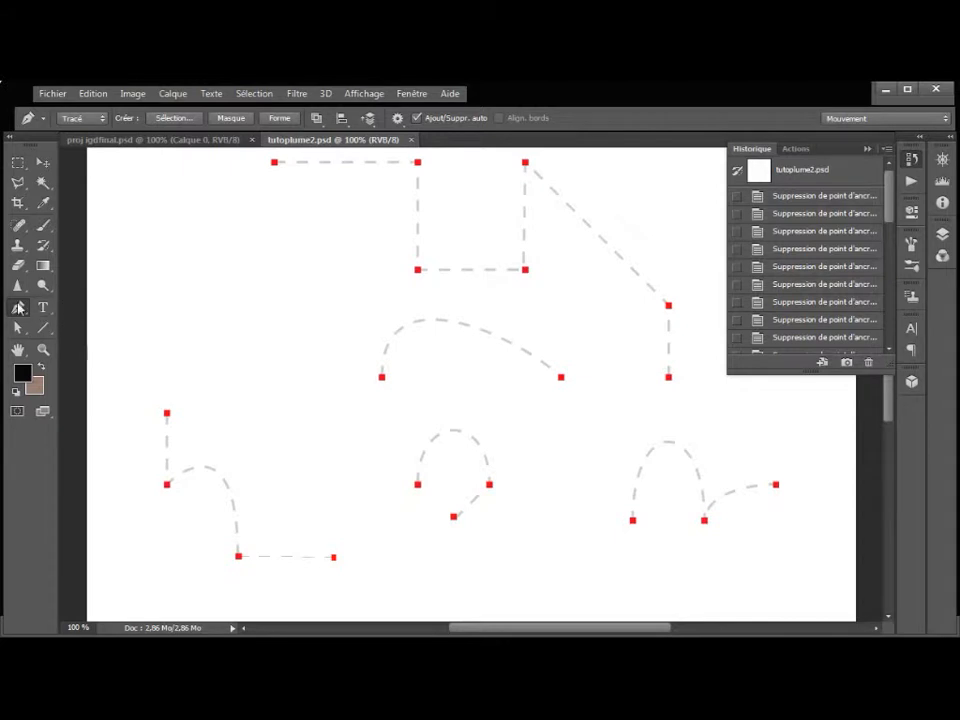
click(276, 166)
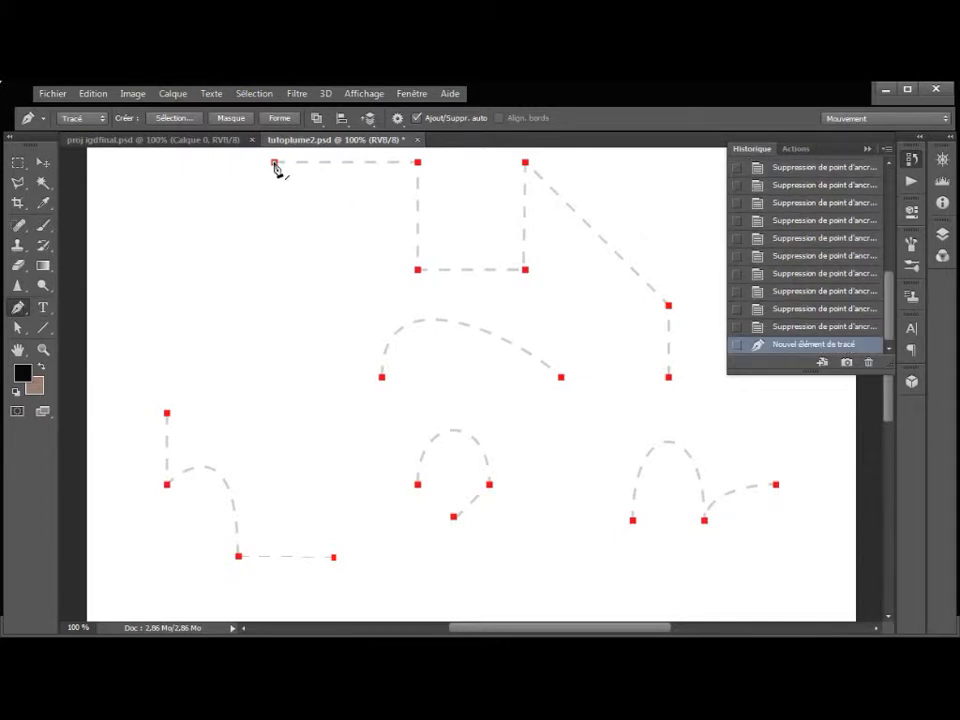
click(419, 164)
click(418, 163)
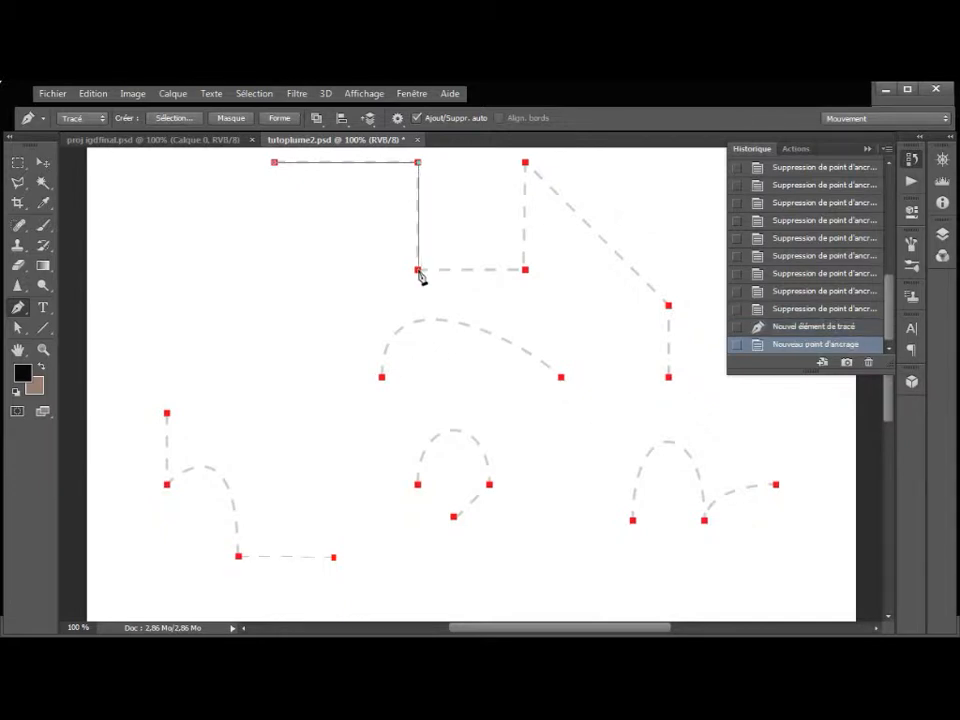
click(418, 270)
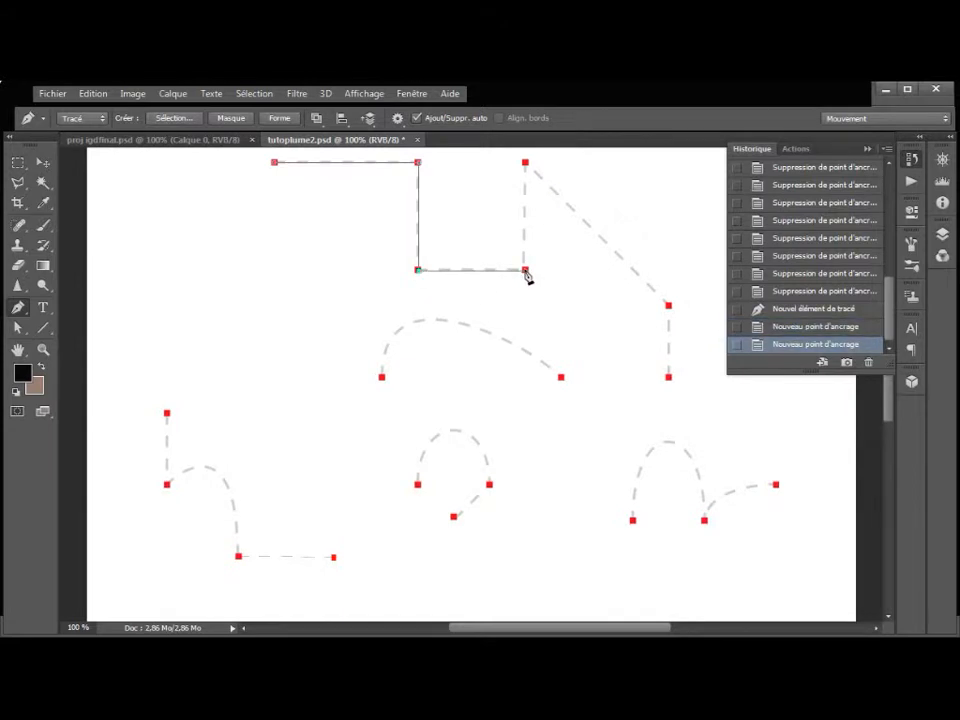
click(526, 272)
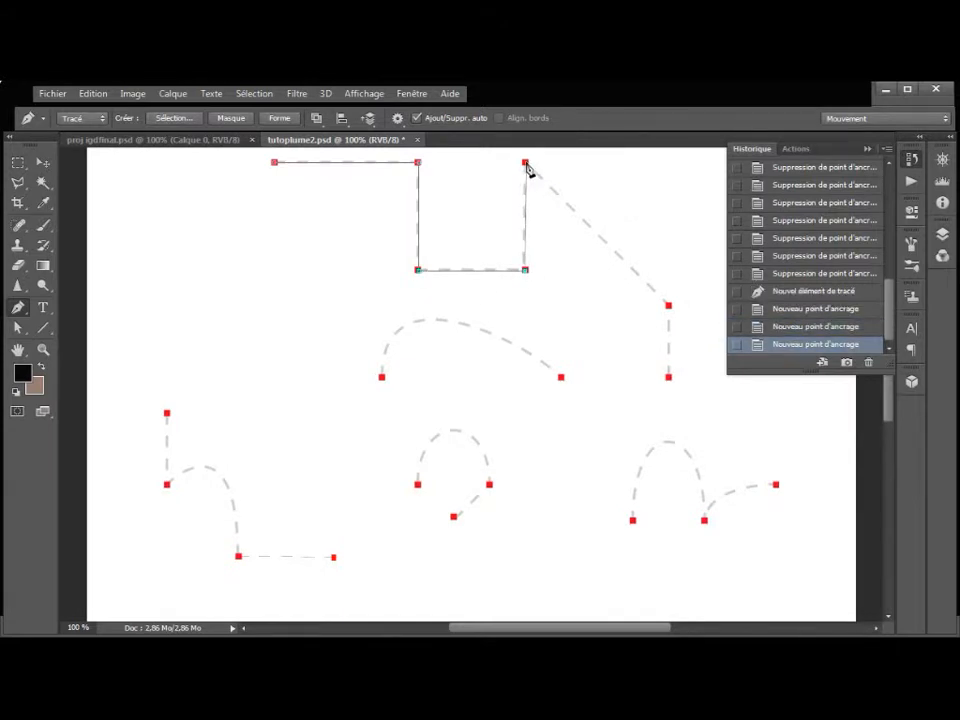
click(526, 163)
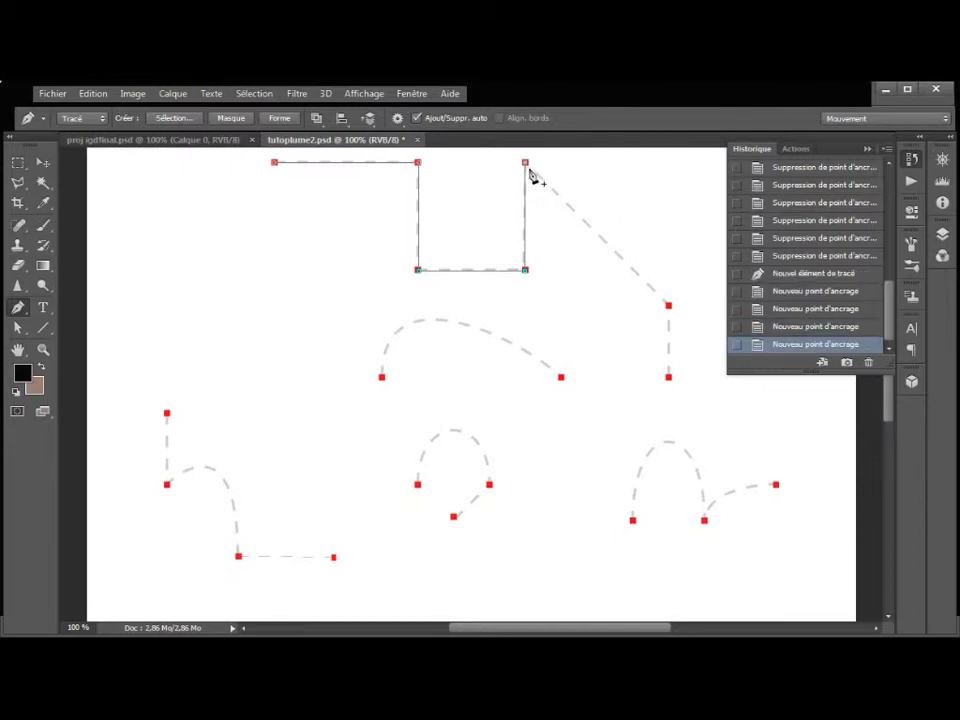
click(669, 306)
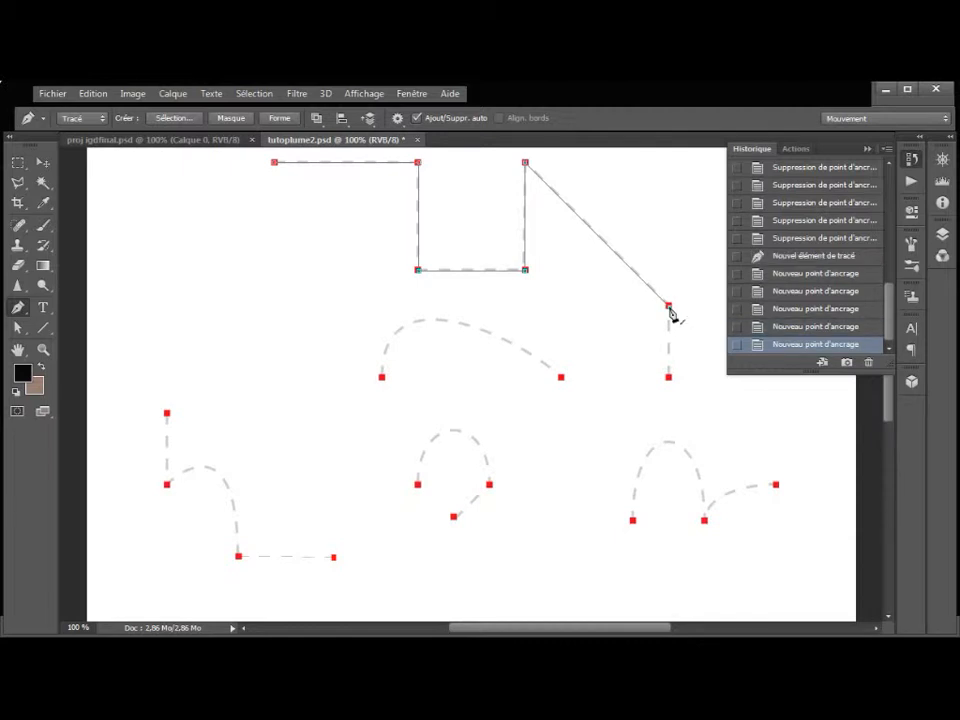
click(669, 378)
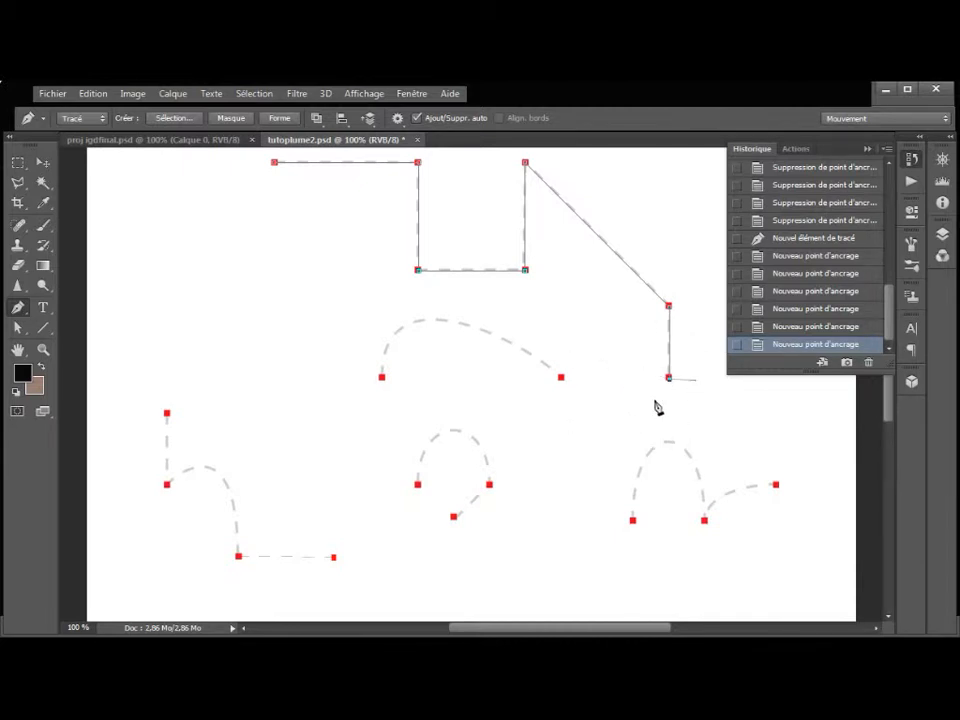
ctrl+click(605, 393)
Trace the dashed arch below the zigzag as an open two-point curve, pulling direction handles vertically at its start and diagonally at its end.
drag(382, 377, 366, 312)
key(shift)
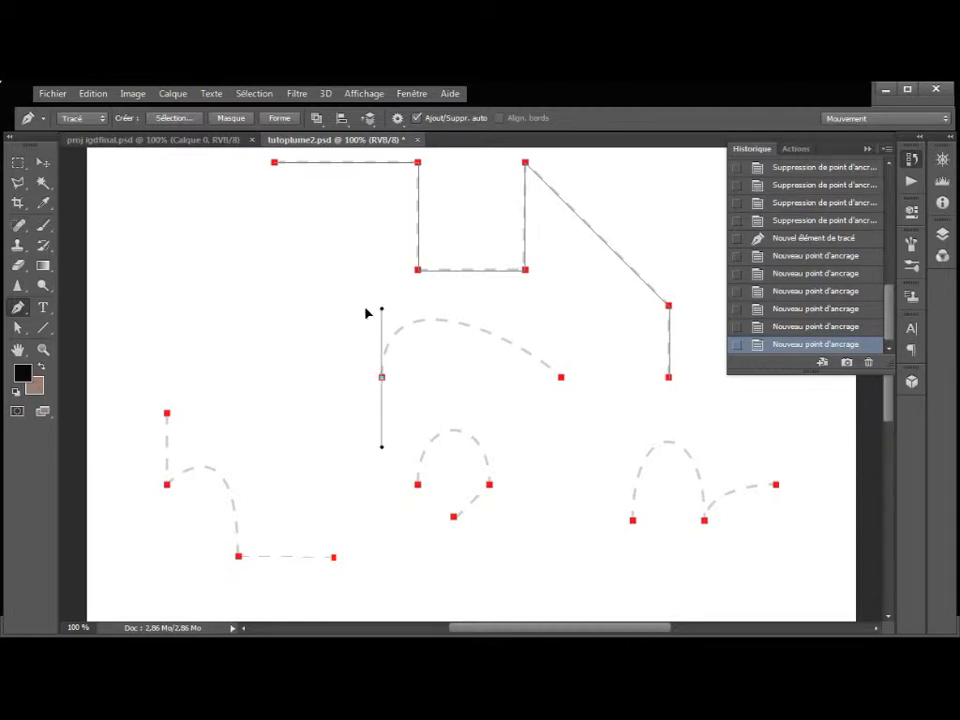
drag(366, 313, 381, 314)
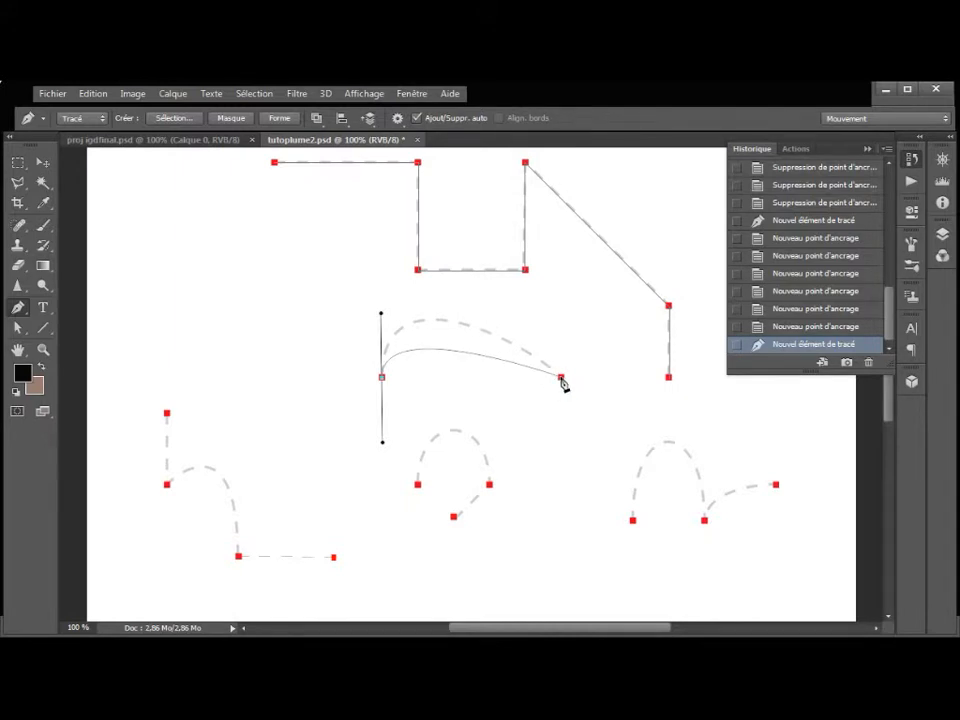
drag(561, 378, 682, 471)
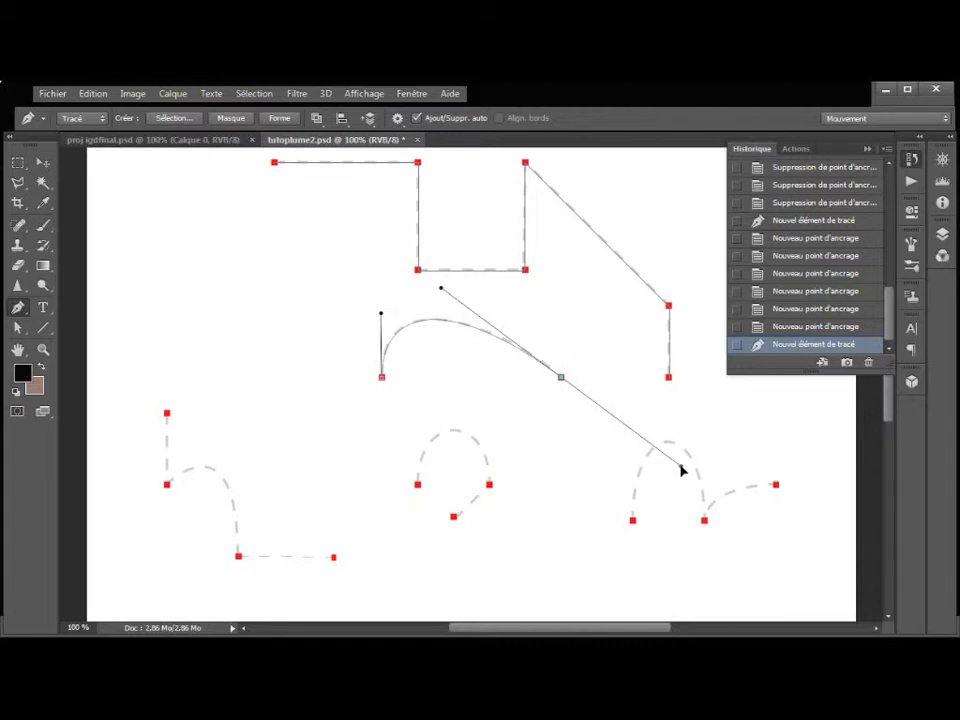
drag(682, 471, 681, 471)
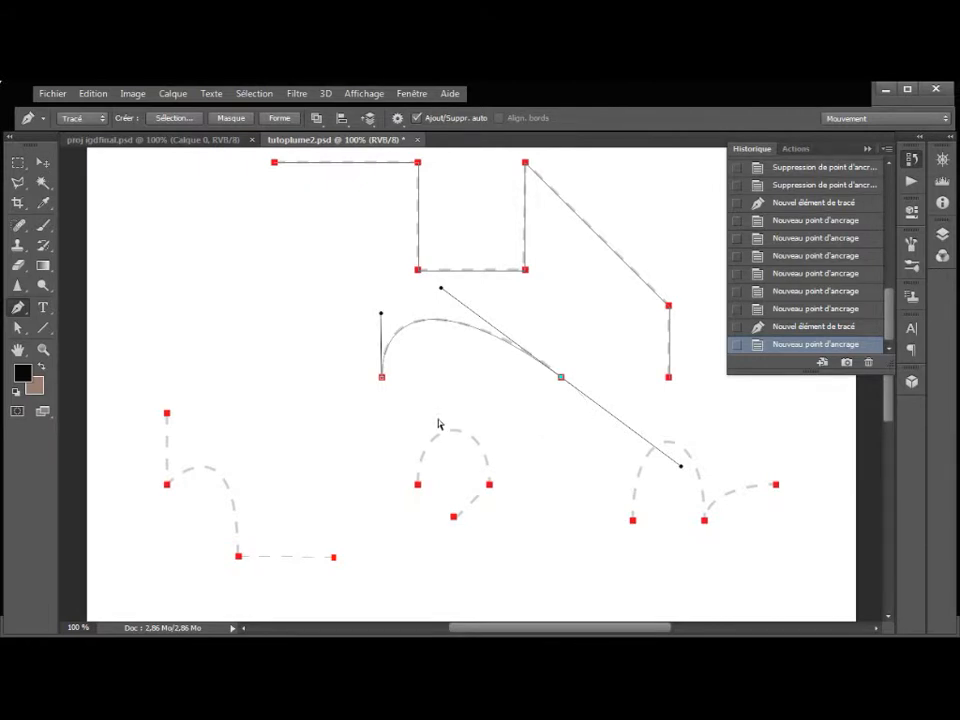
ctrl+click(464, 415)
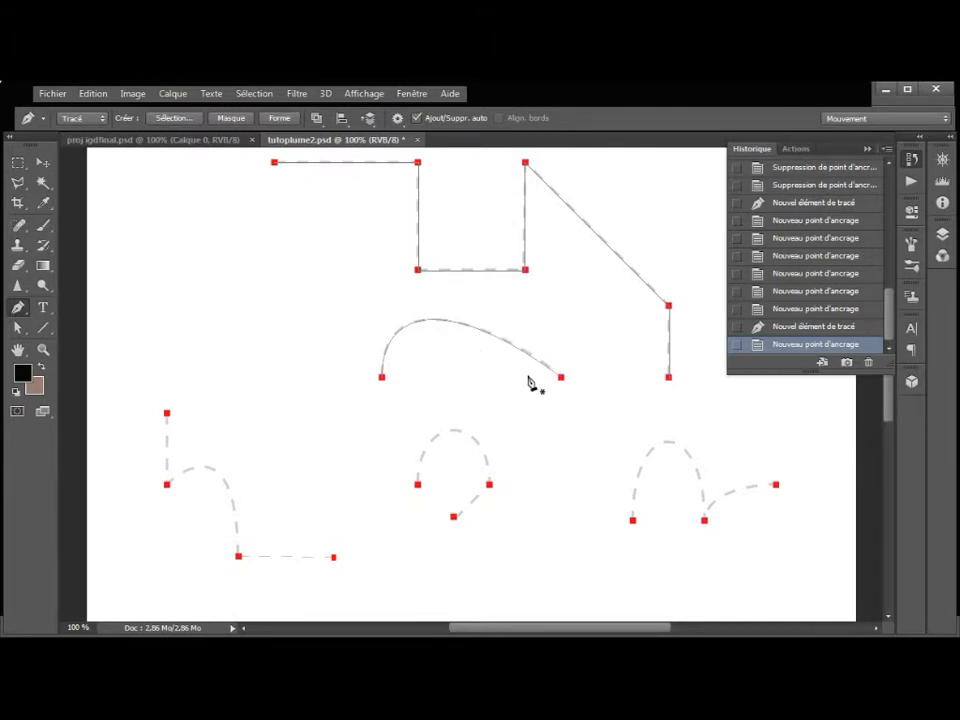
Select the entire zigzag path with the Path Selection tool and nudge it slightly up and to the left.
click(19, 330)
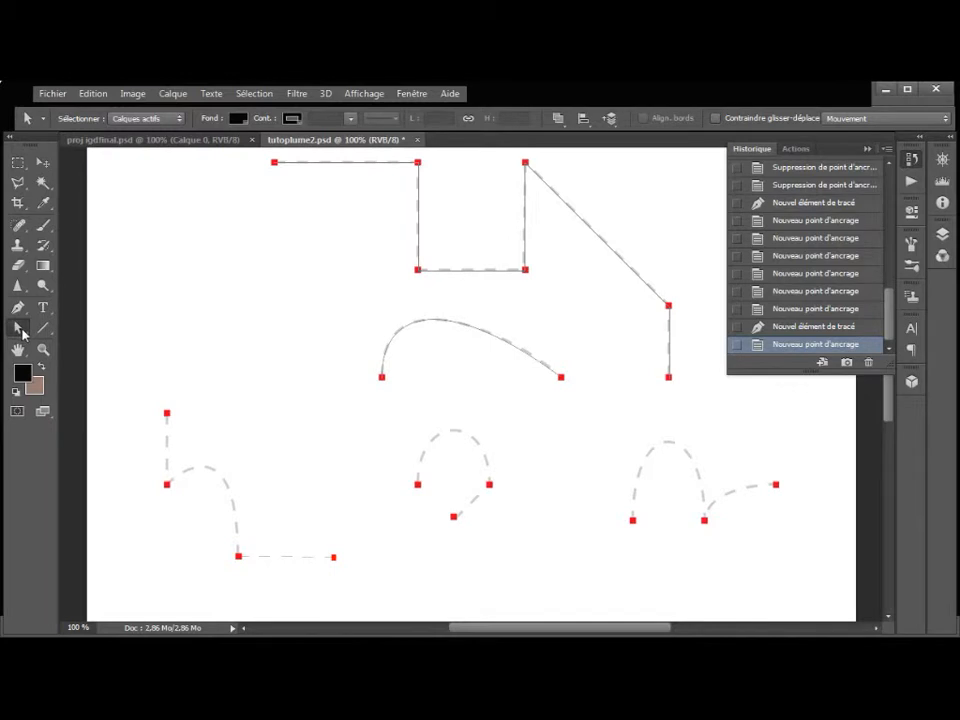
click(21, 331)
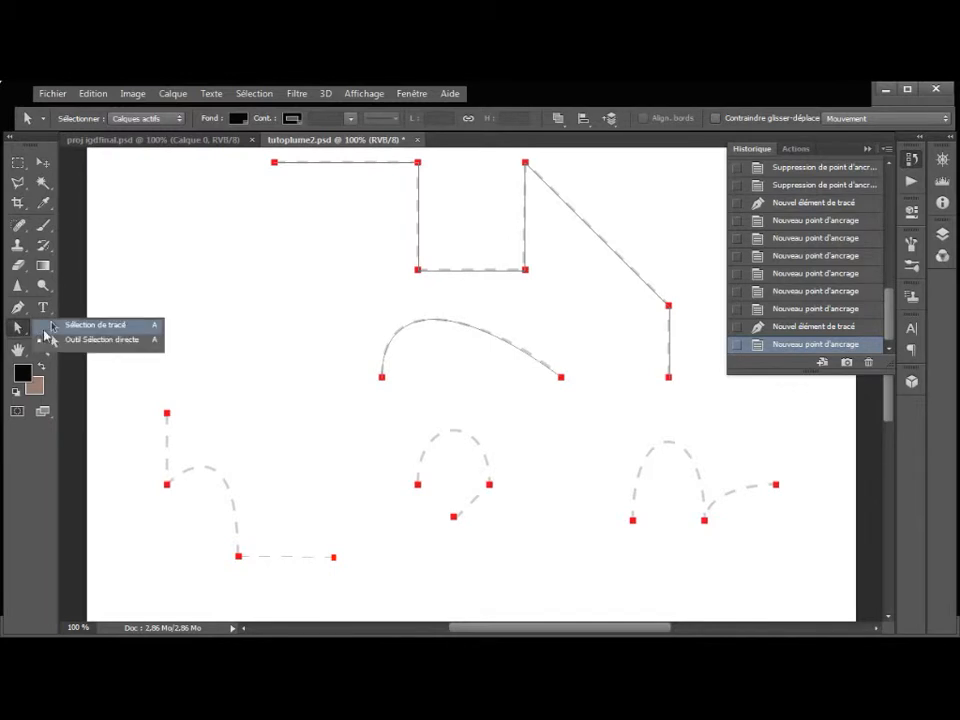
click(66, 339)
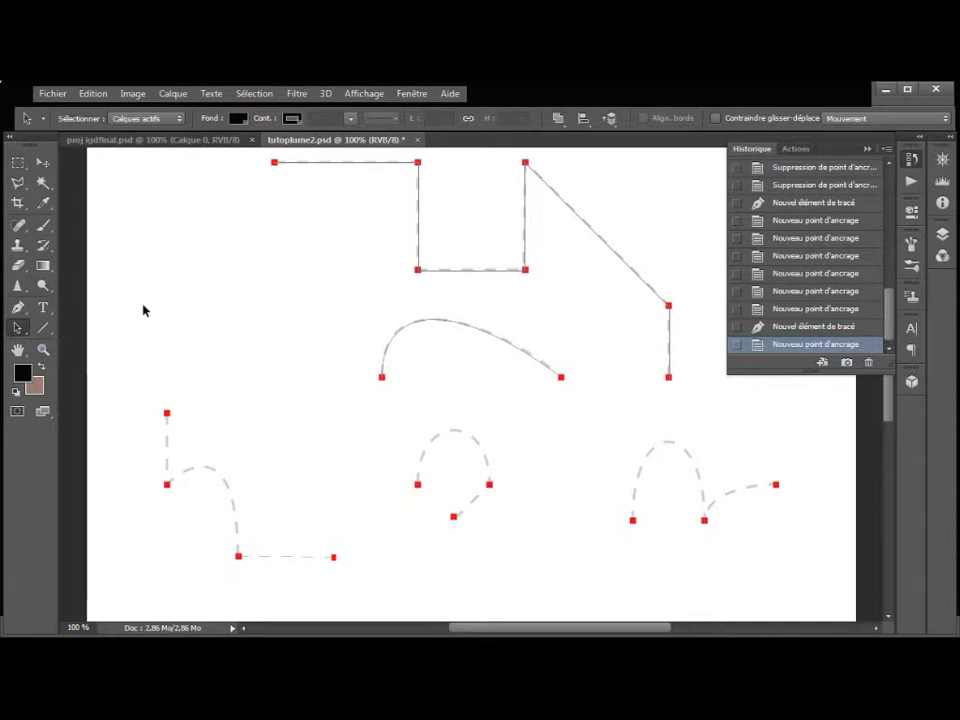
mouse_move(497, 275)
mouse_down()
mouse_move(448, 281)
mouse_move(440, 272)
mouse_move(534, 279)
mouse_move(496, 274)
mouse_up()
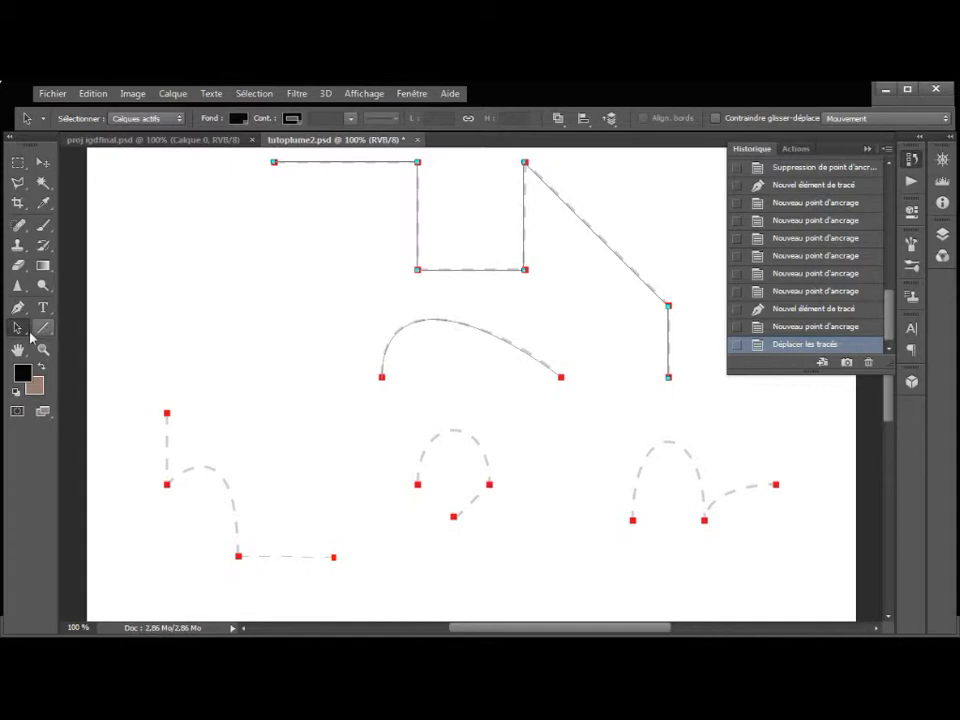
Select the arch's left anchor point with the Direct Selection tool at 300% zoom to show its direction handles.
click(26, 334)
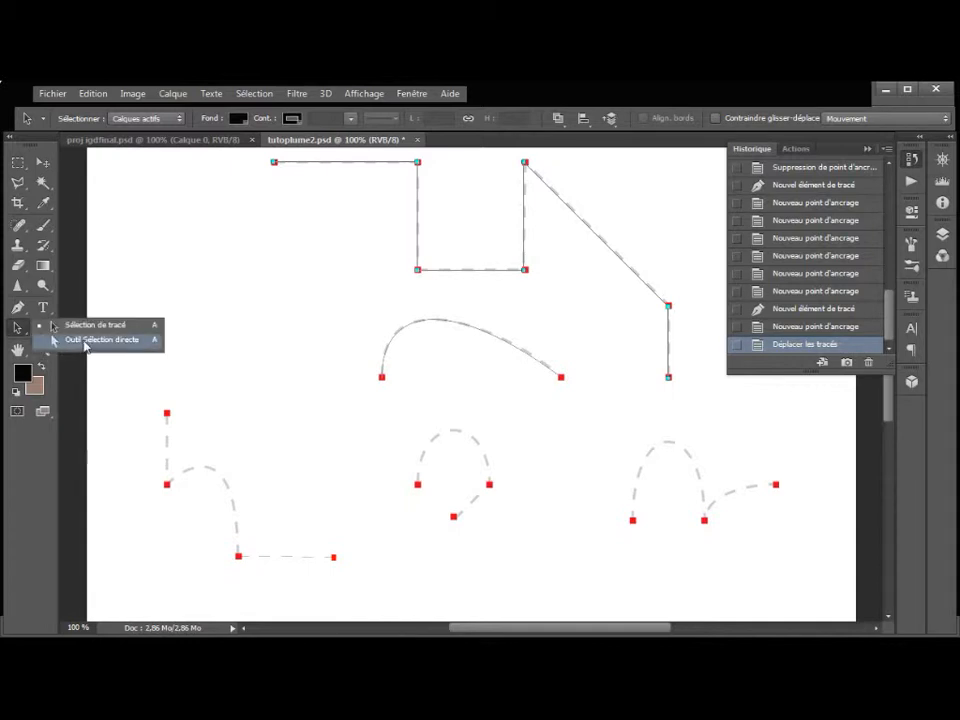
click(85, 341)
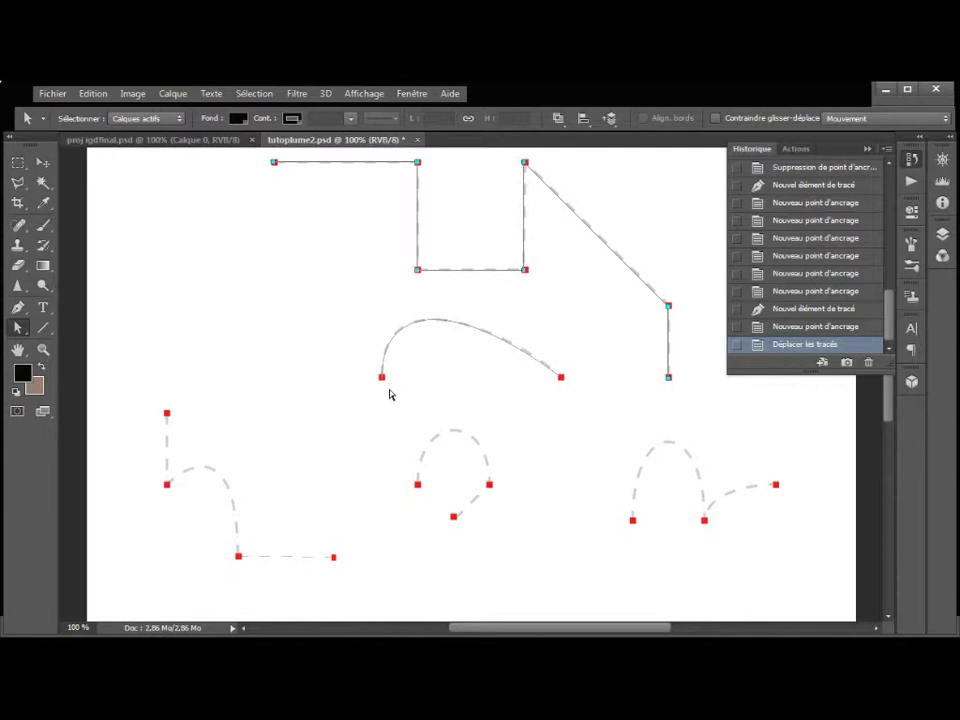
key(ctrl+plus)
key(ctrl+plus)
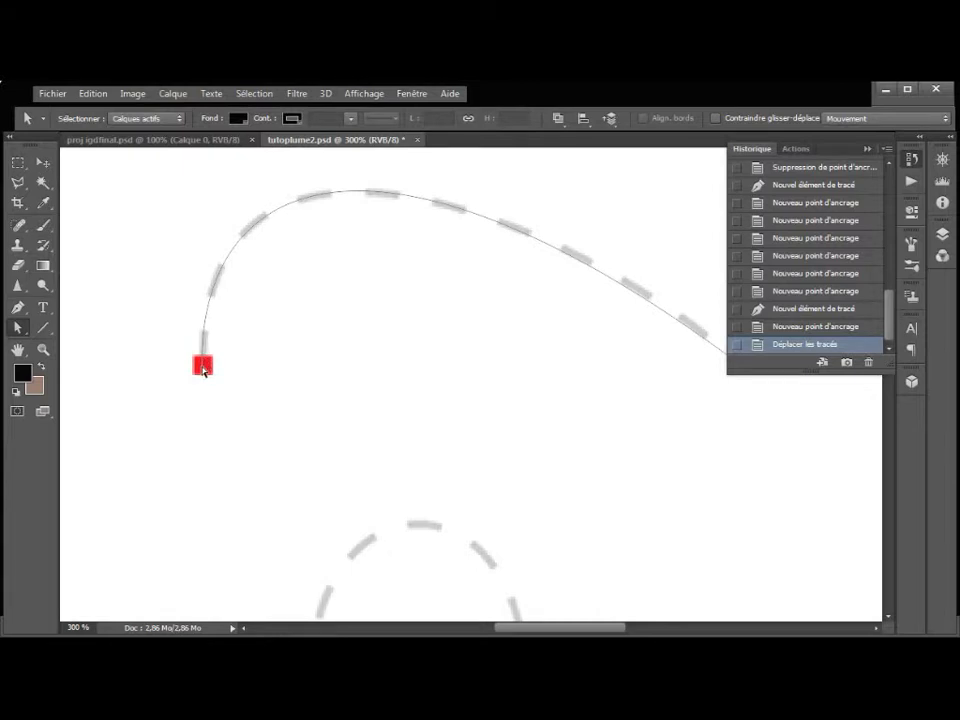
click(203, 367)
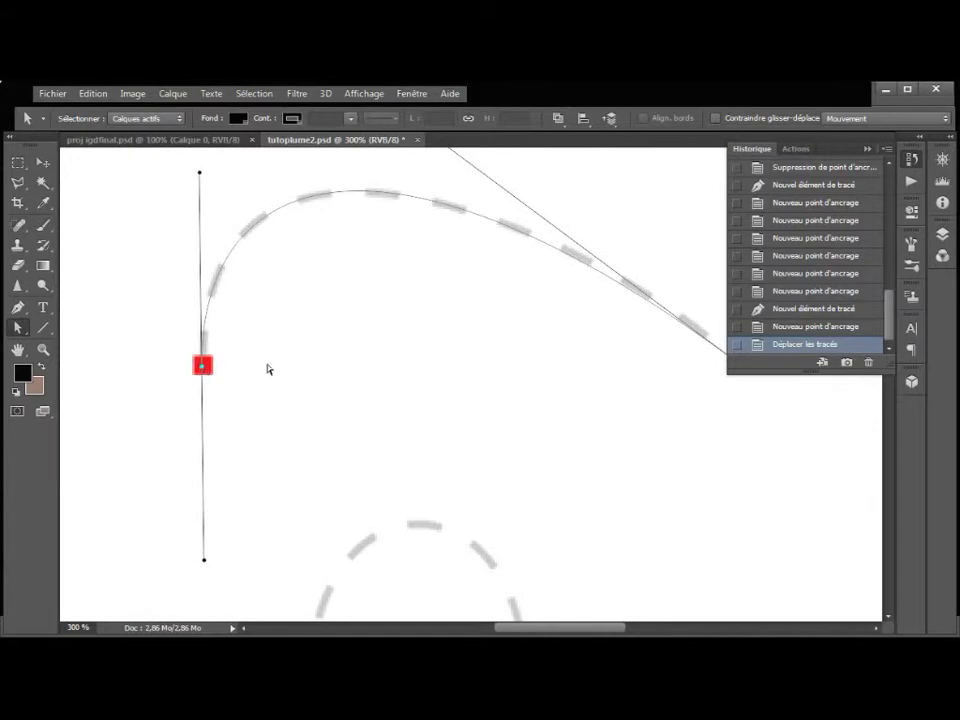
Collapse the history display and select the arch's right anchor point to show both of its direction handles.
drag(590, 628, 605, 628)
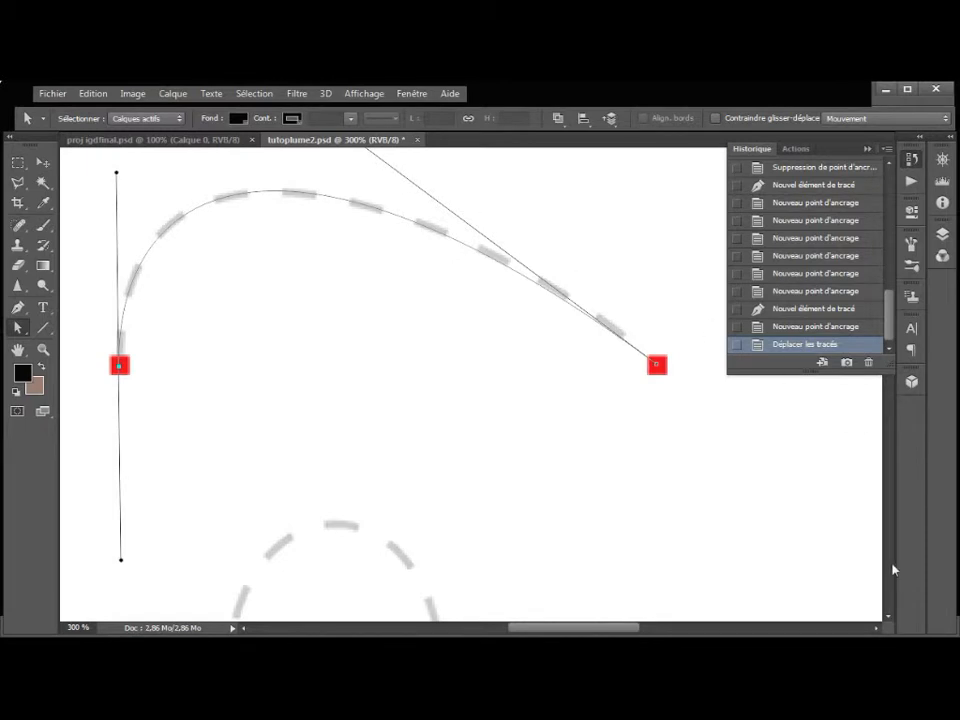
scroll(887, 326, up, 2)
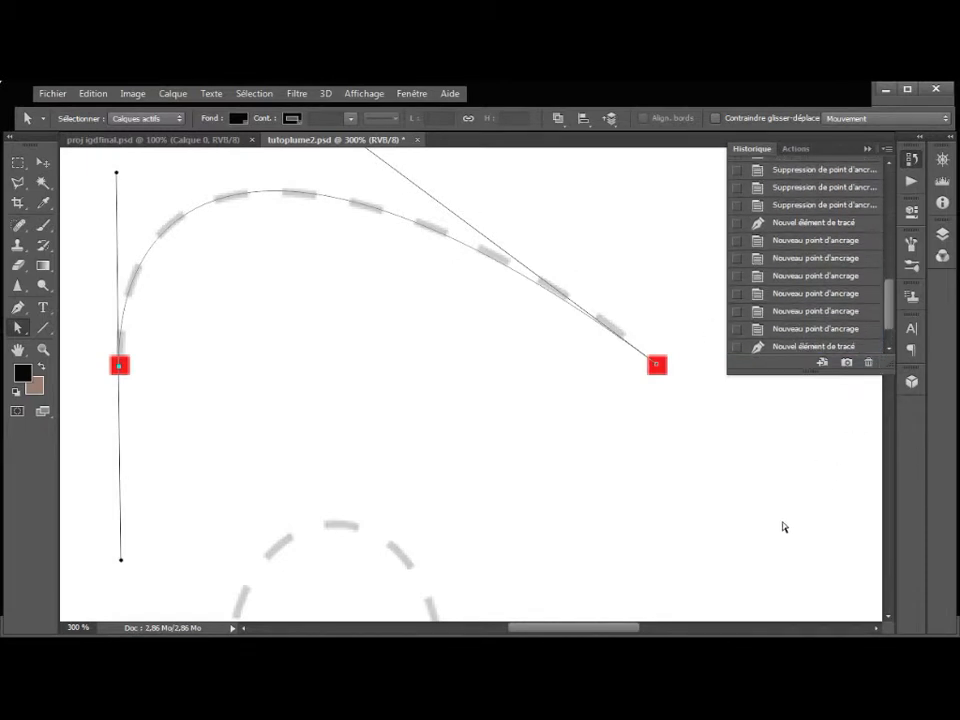
click(868, 149)
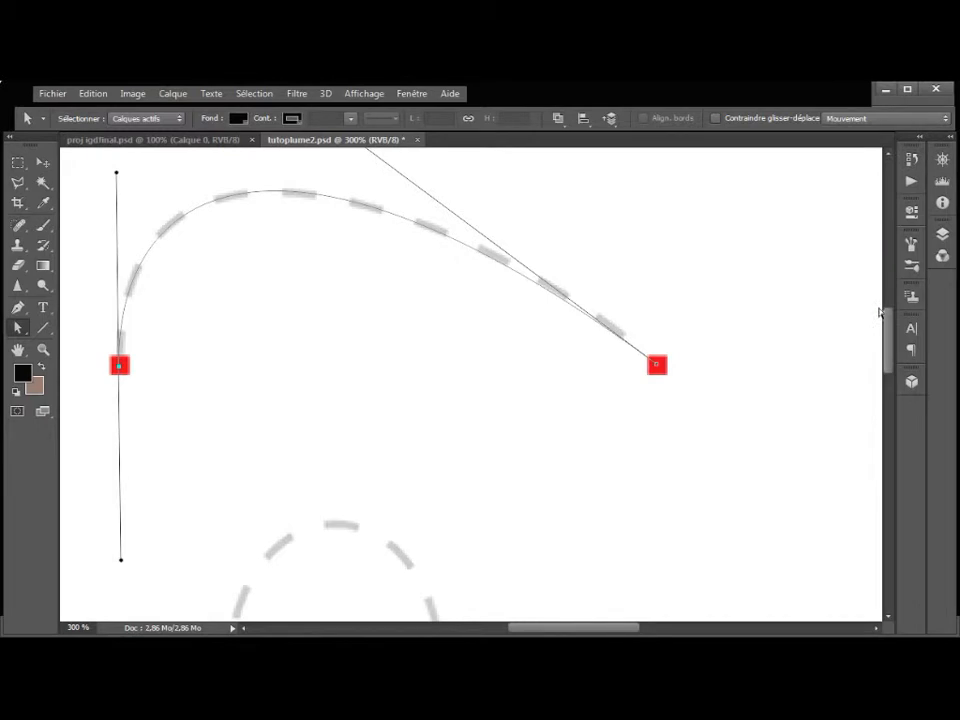
scroll(889, 306, up, 3)
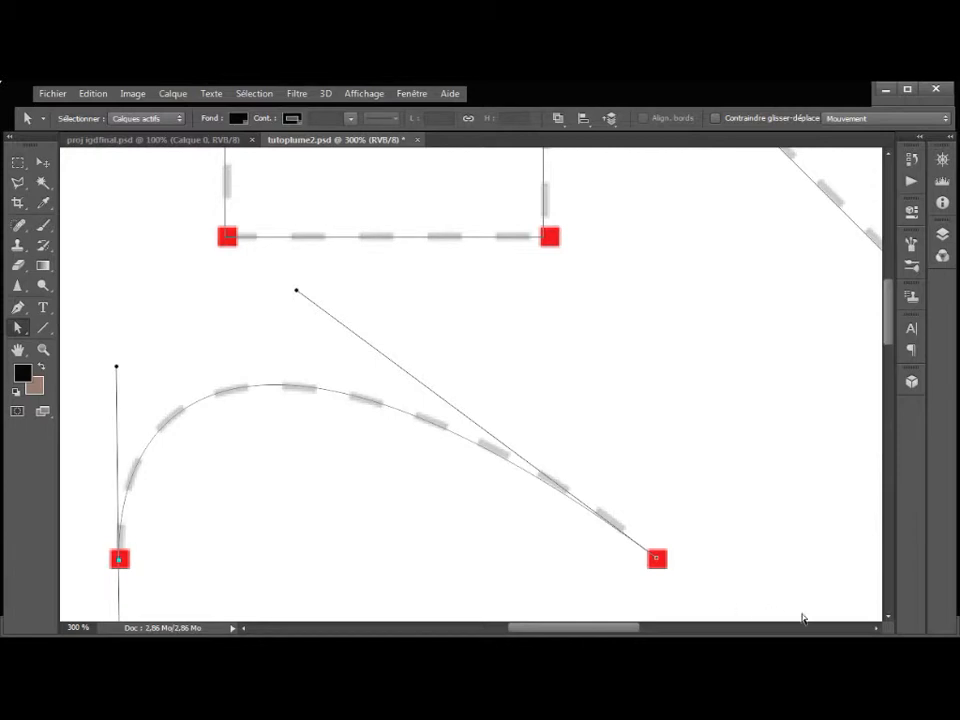
click(888, 617)
click(889, 618)
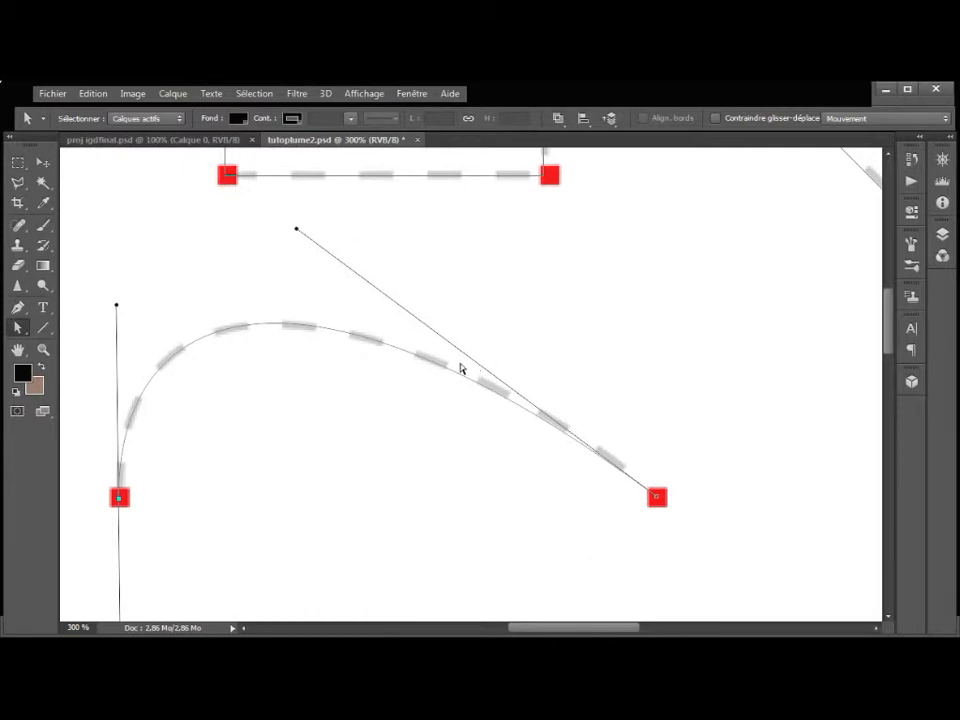
click(657, 499)
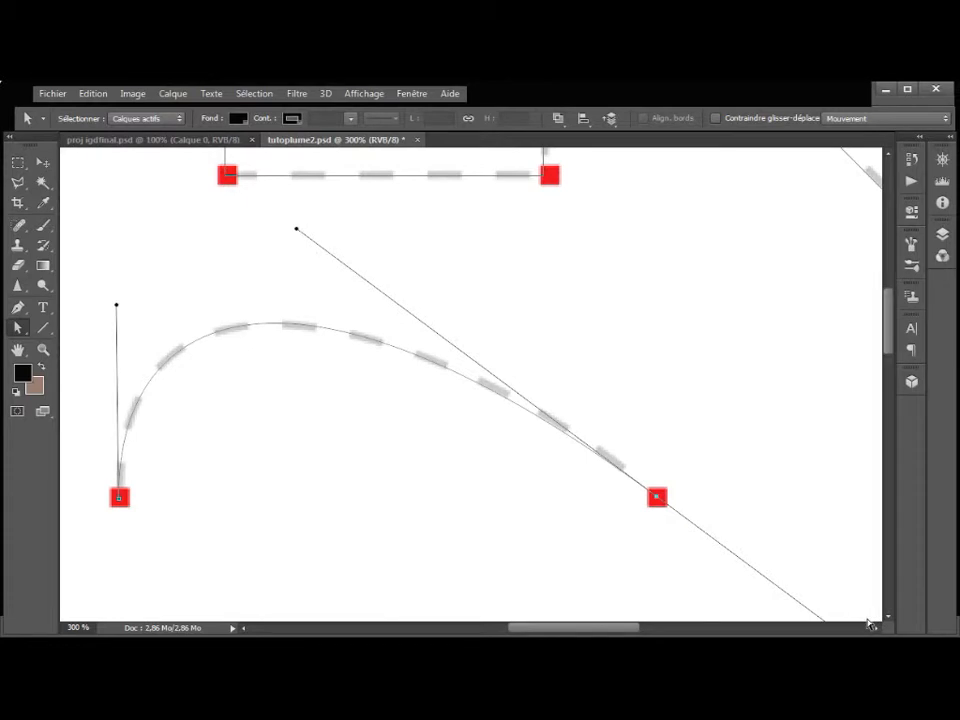
Adjust both direction handles of the arch's right anchor point to fit the curve to the dashed guide.
key(ctrl+minus)
key(ctrl+minus)
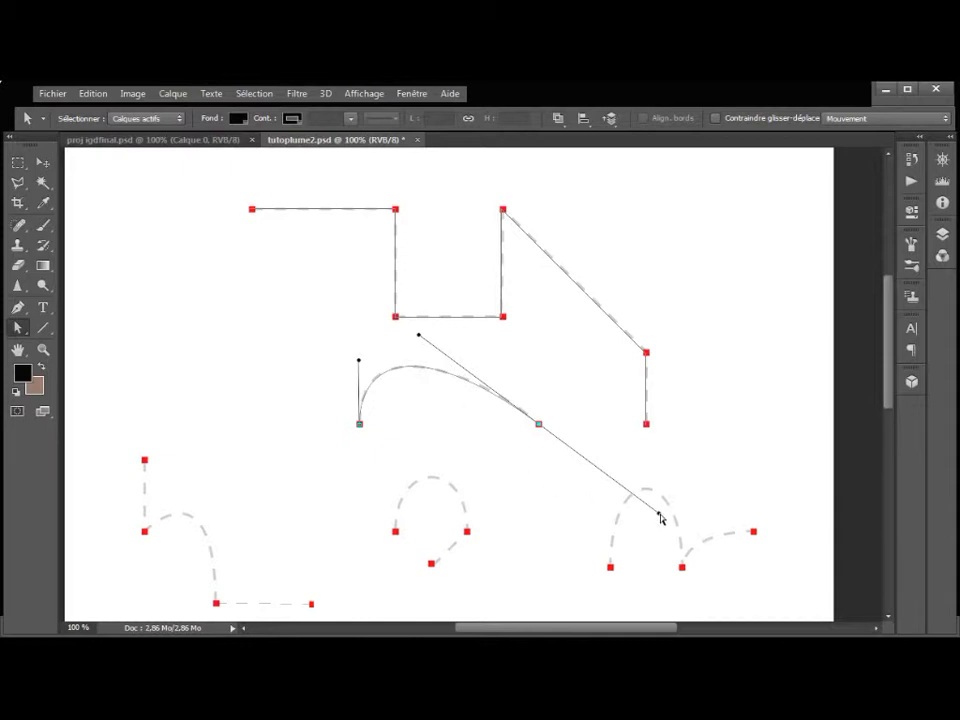
mouse_move(659, 514)
mouse_down()
mouse_move(650, 528)
mouse_move(671, 526)
mouse_move(657, 512)
mouse_move(668, 526)
mouse_up()
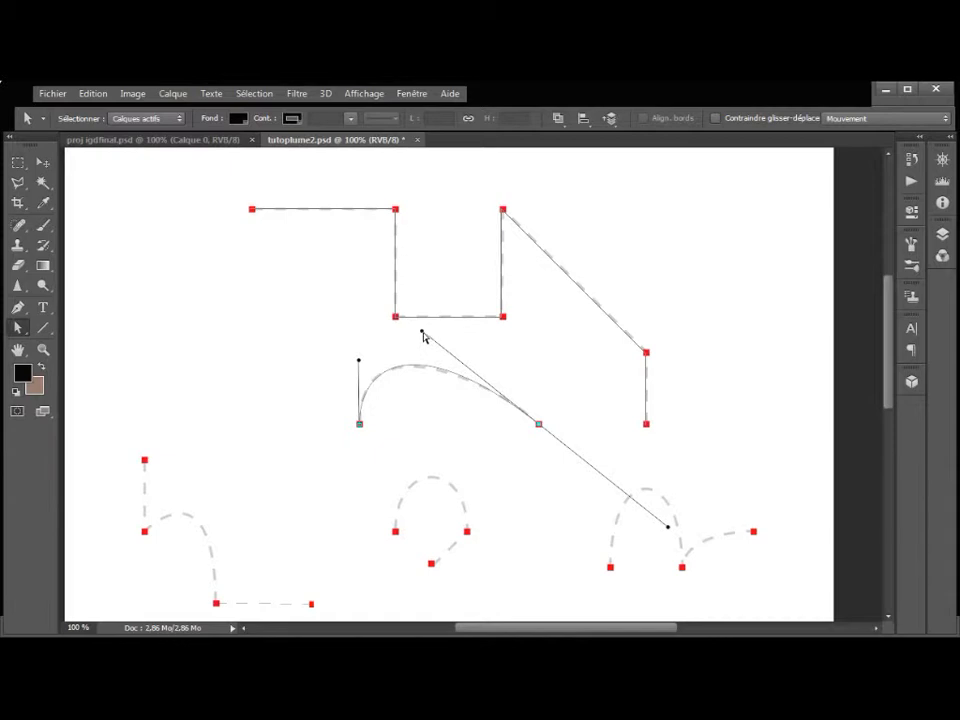
drag(421, 332, 423, 330)
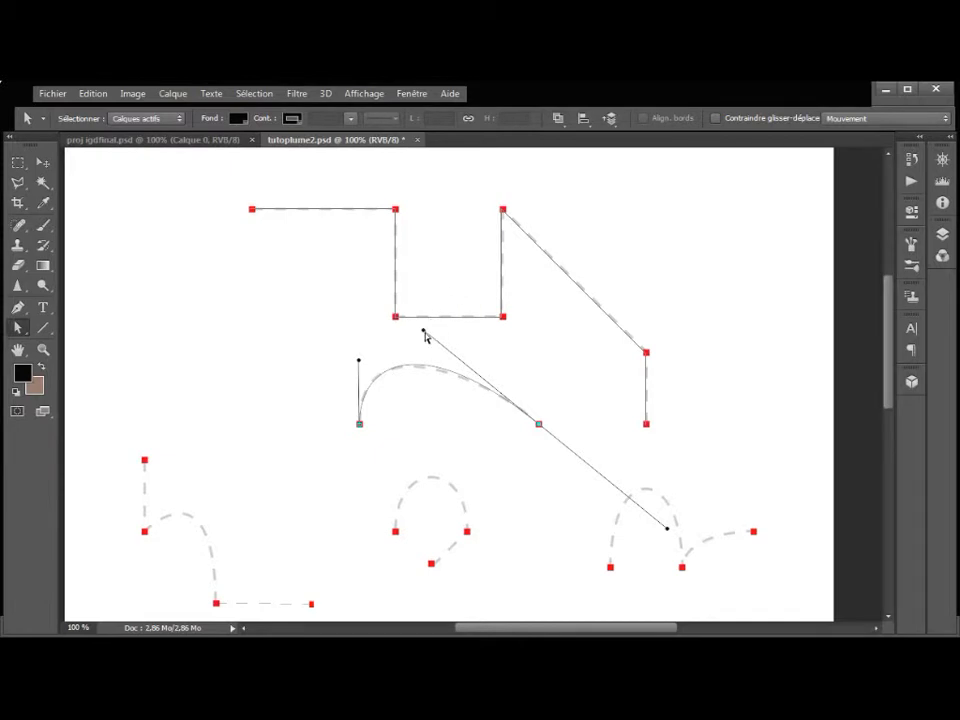
click(17, 330)
click(424, 333)
mouse_move(424, 334)
mouse_down()
mouse_move(459, 339)
mouse_move(483, 365)
mouse_move(411, 339)
mouse_move(549, 364)
mouse_move(425, 335)
mouse_up()
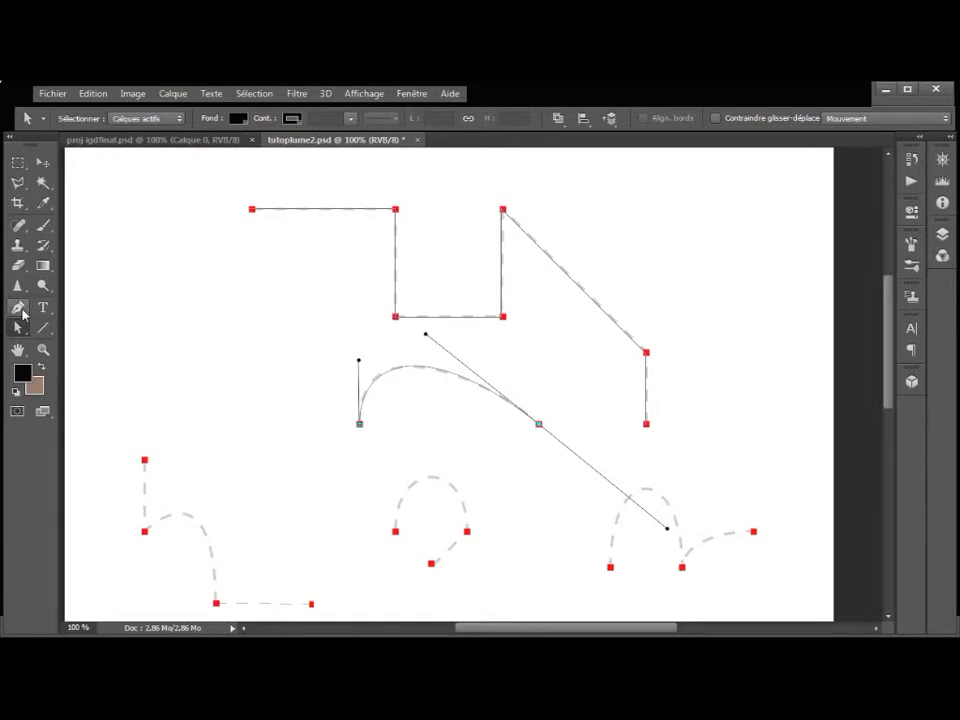
Return to the Pen tool and deselect the arch path.
click(19, 310)
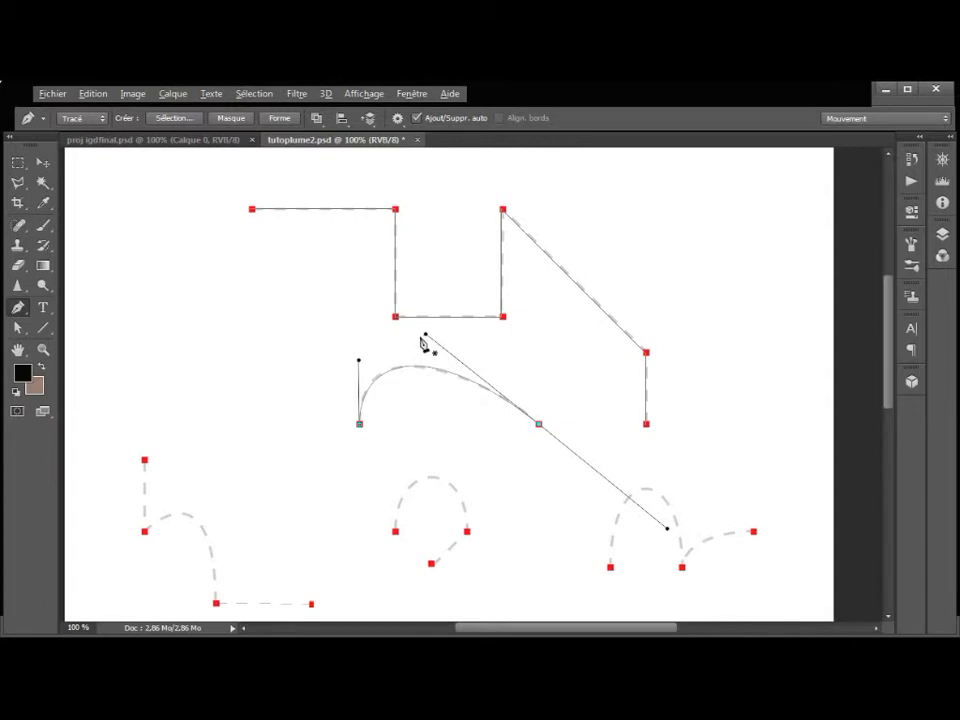
key(alt)
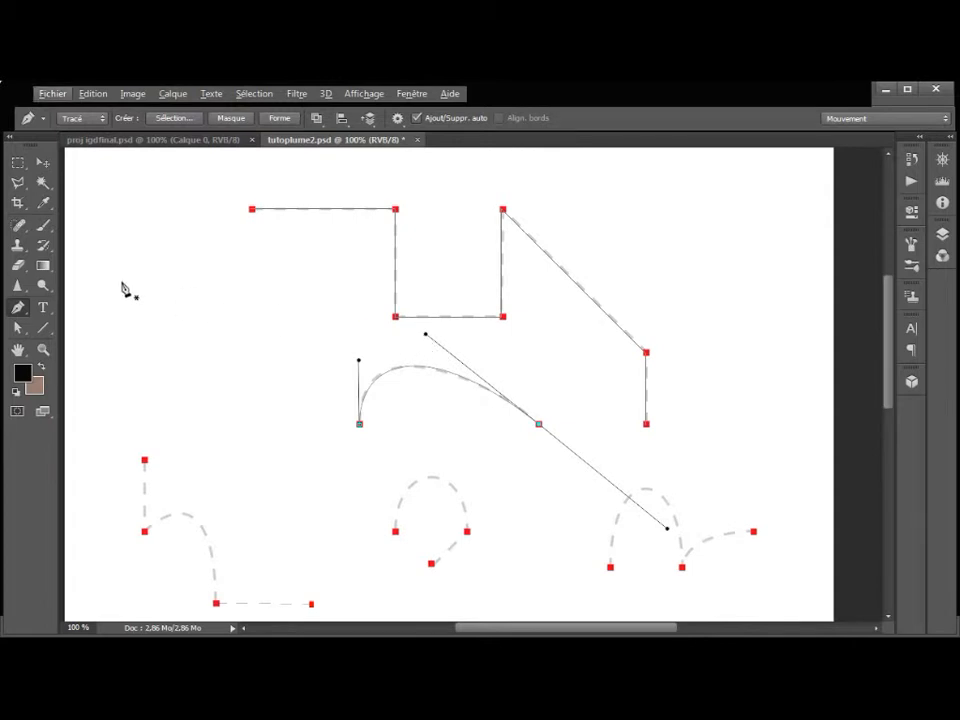
click(28, 314)
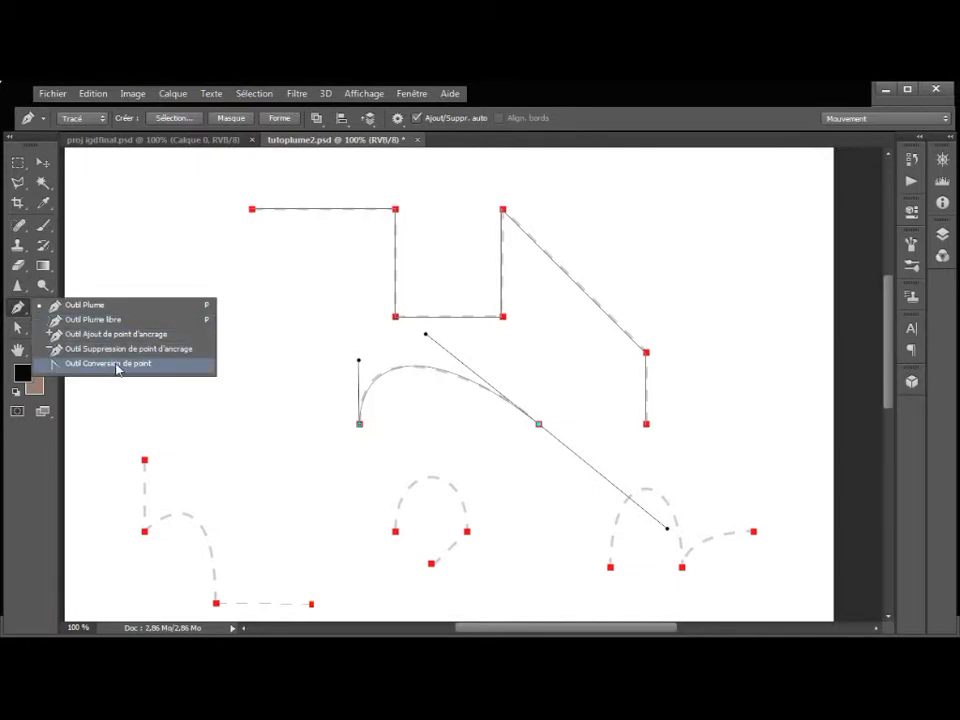
click(20, 309)
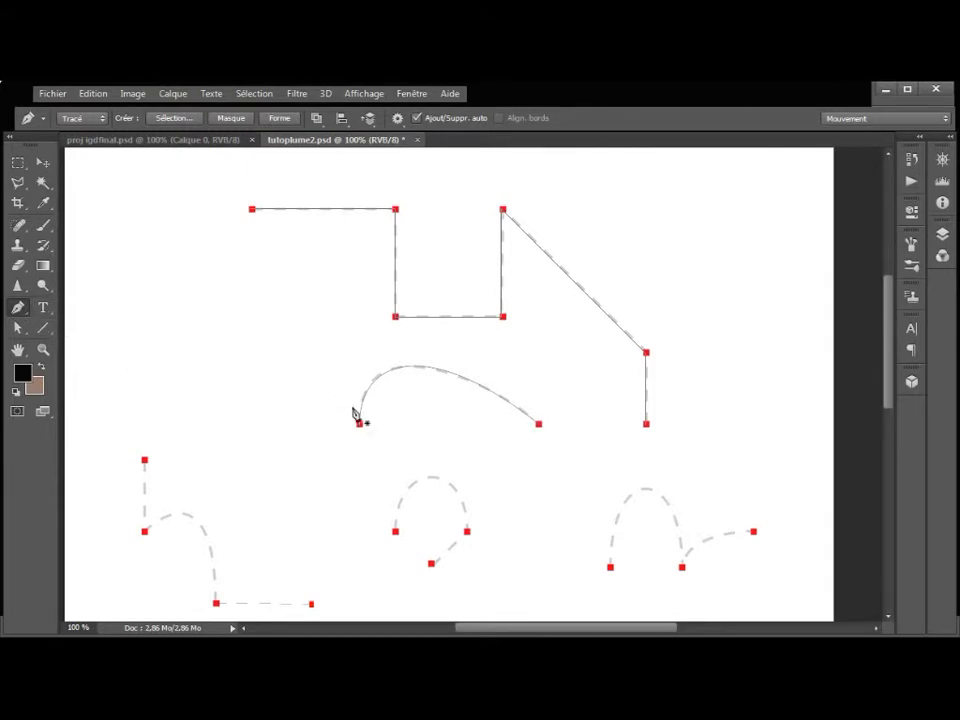
Select the arch's left anchor point and fine-tune its upper direction handle against the dashed guide.
click(18, 328)
click(360, 424)
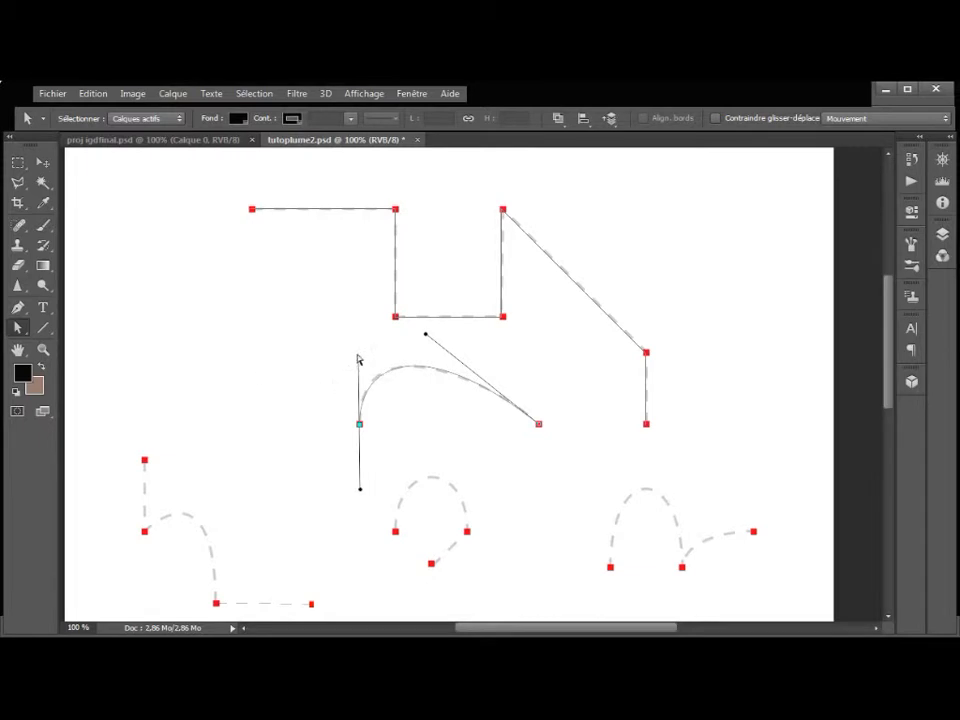
mouse_move(360, 364)
mouse_down()
mouse_move(349, 364)
mouse_move(359, 361)
mouse_up()
drag(357, 361, 360, 364)
click(18, 307)
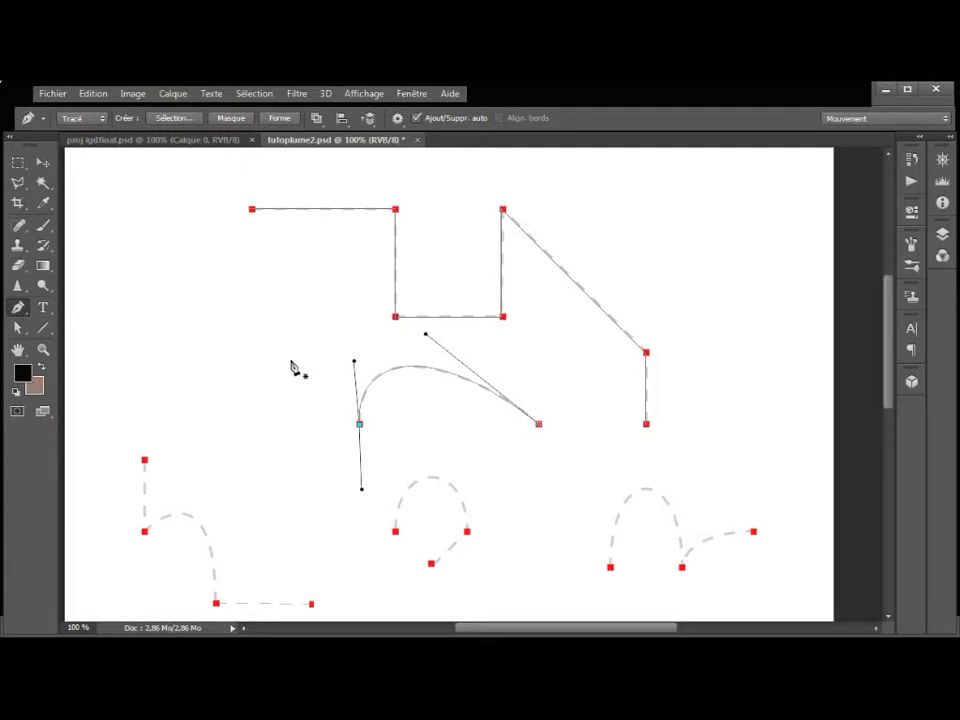
drag(355, 359, 357, 361)
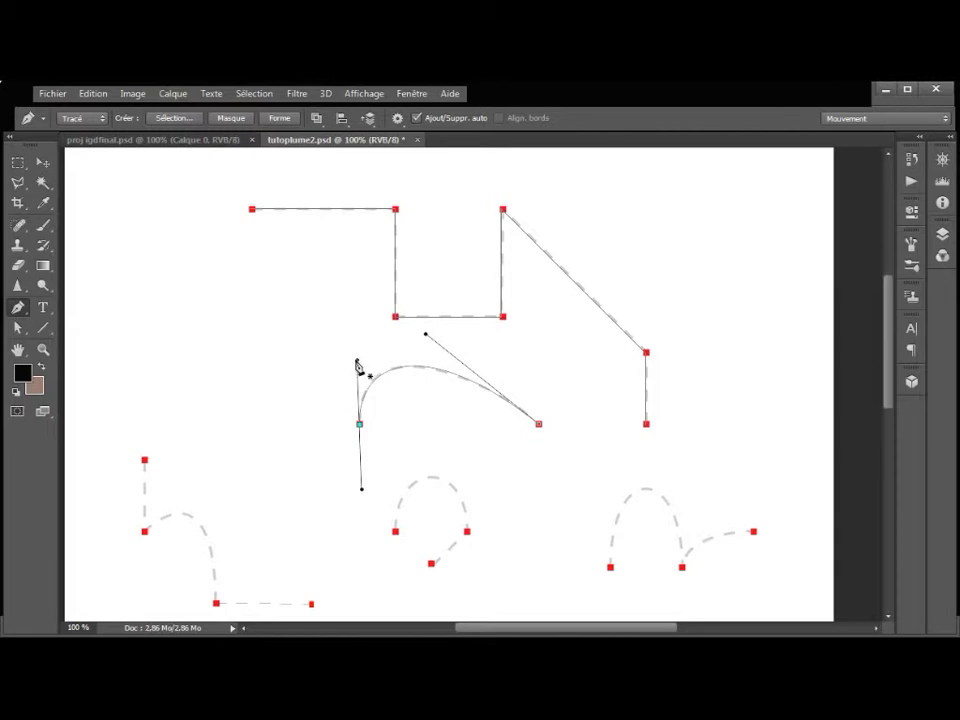
Set the upper handle of the arch's left anchor nearly vertical and lengthen its lower handle slightly with the Direct Selection tool.
click(18, 328)
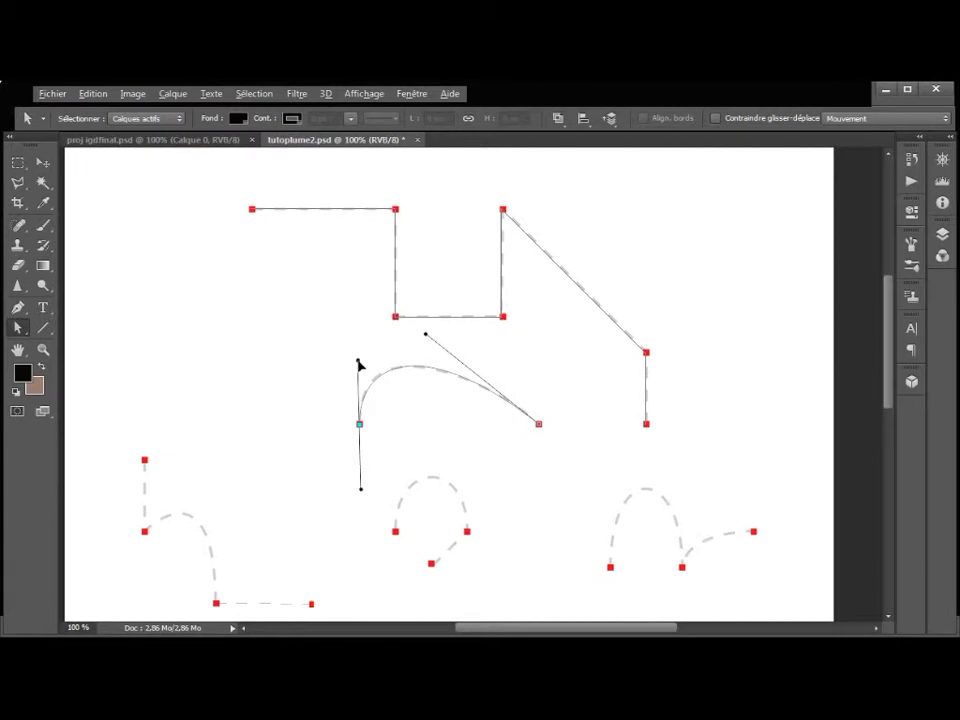
drag(359, 362, 355, 364)
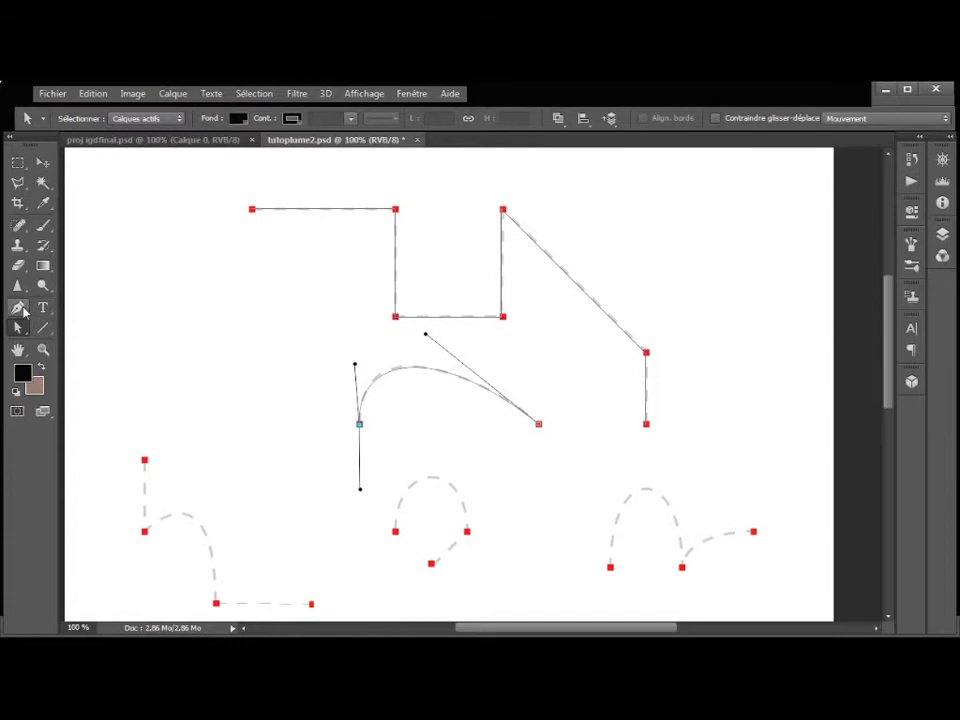
click(22, 309)
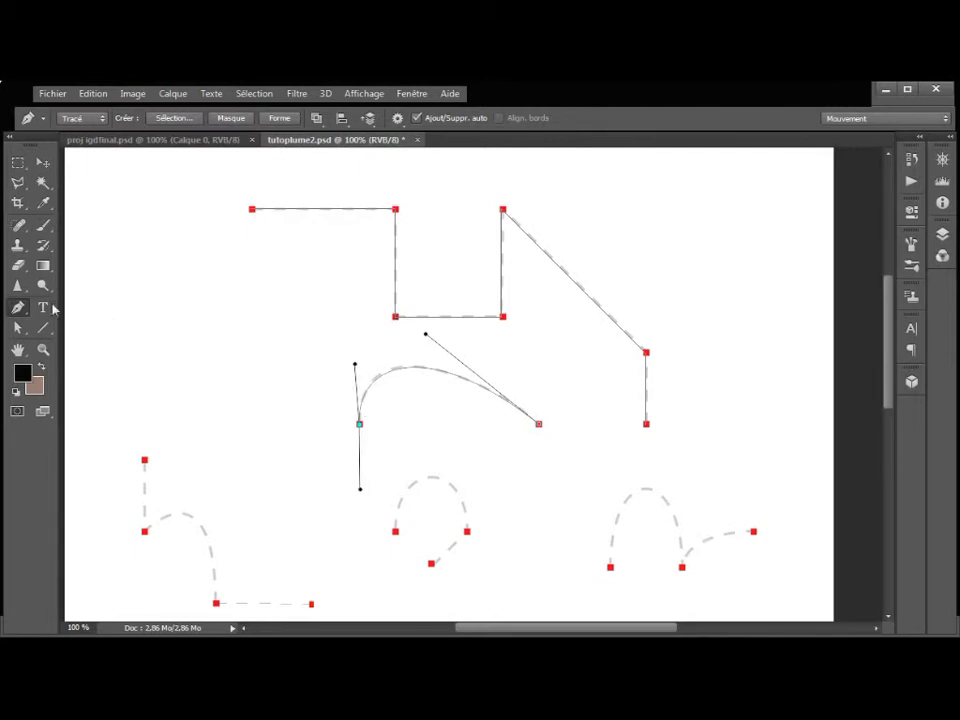
click(18, 328)
drag(355, 365, 362, 365)
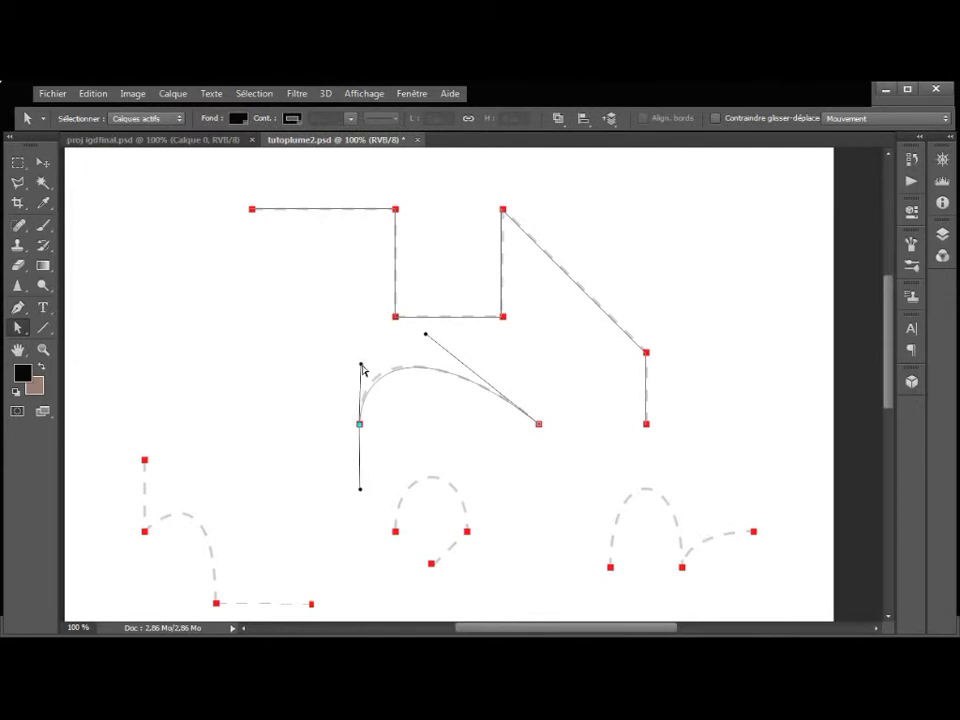
drag(359, 490, 360, 496)
Pick up the arch path at its left endpoint with the Pen tool and deselect the path.
click(18, 307)
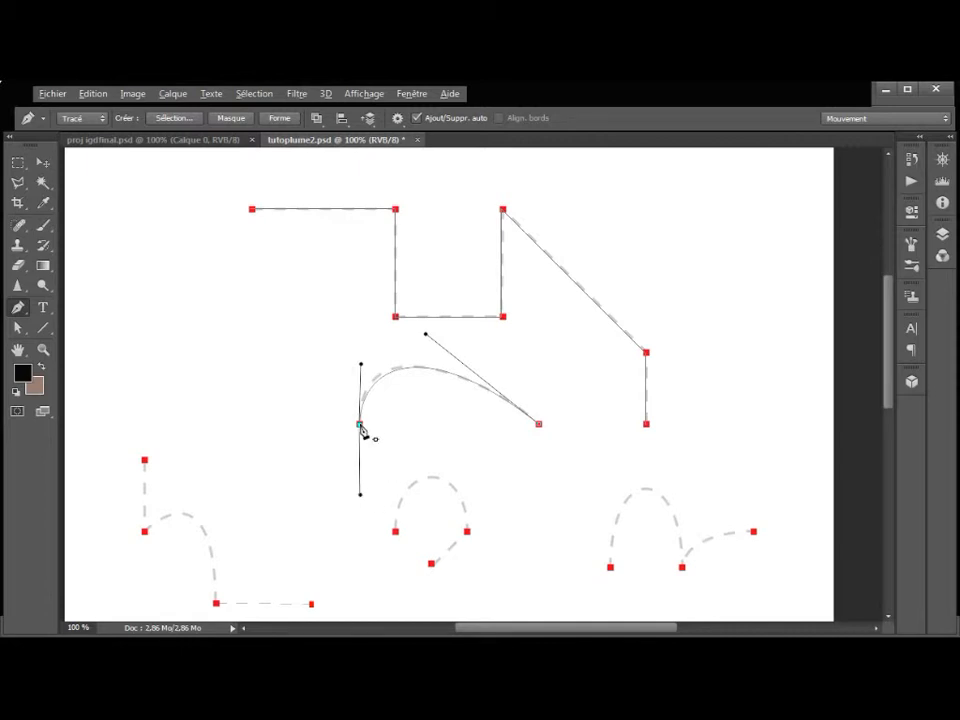
click(360, 425)
ctrl+click(440, 422)
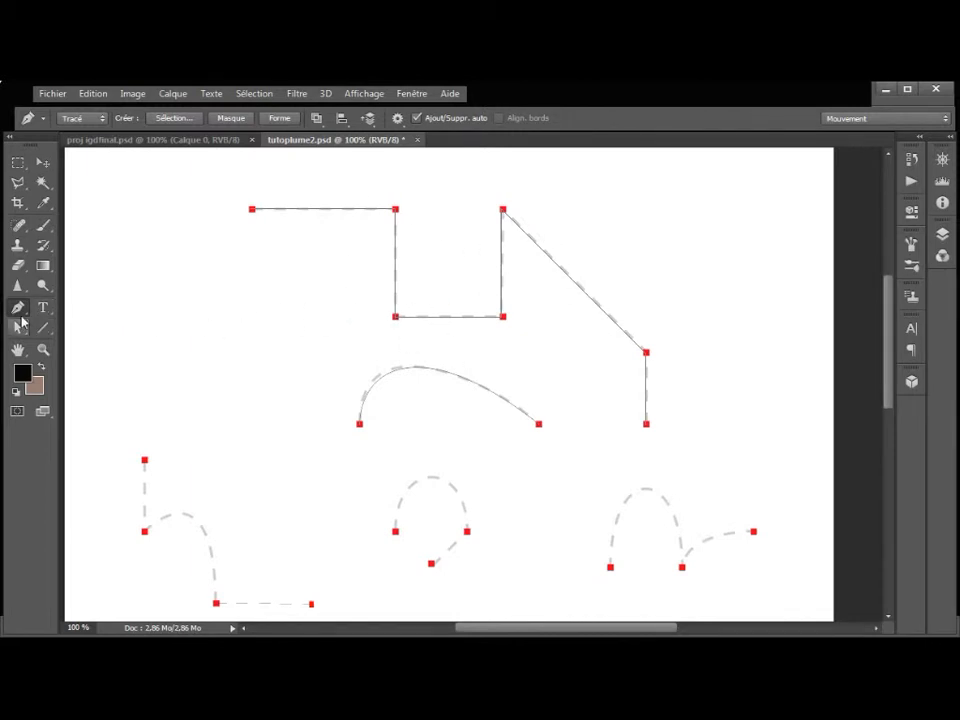
Move the arch path up over the square notch and the angular path down to the right with the Path Selection tool.
click(19, 310)
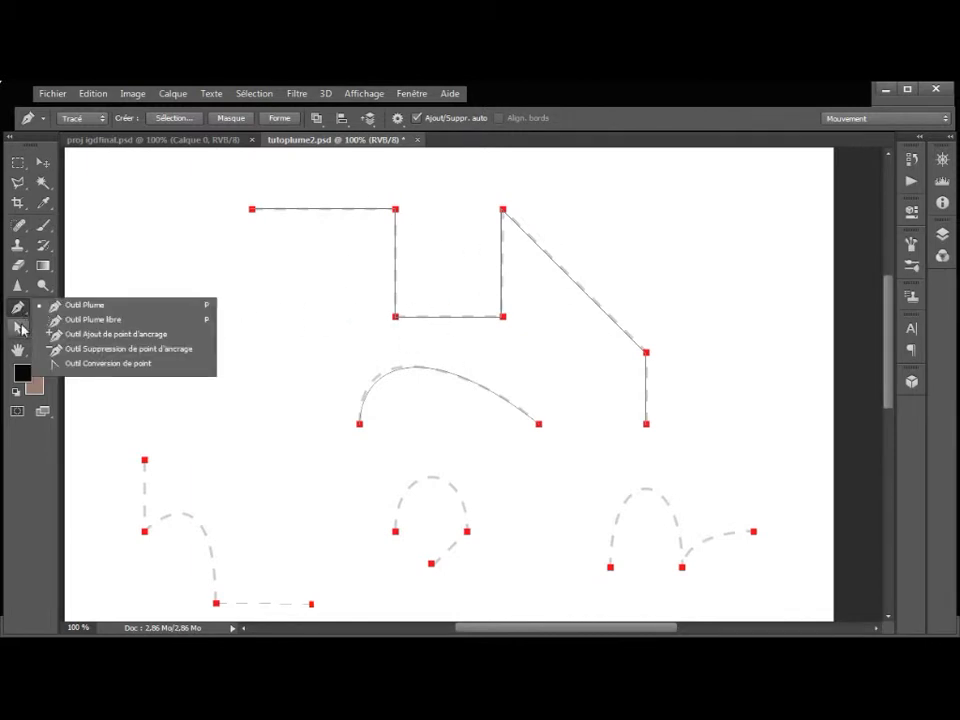
click(18, 327)
click(80, 341)
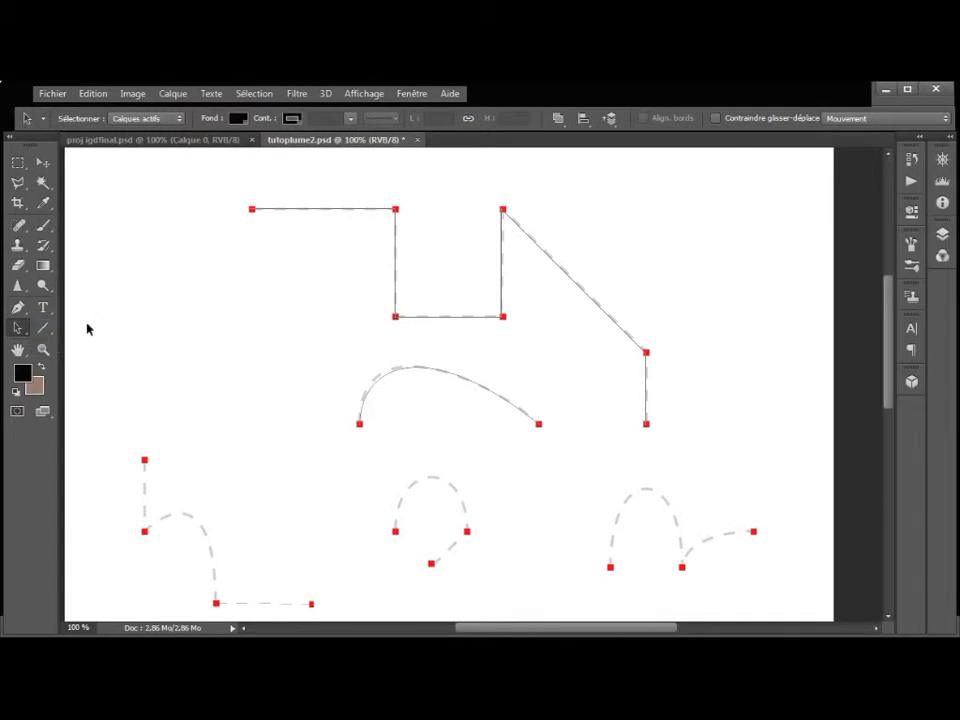
drag(425, 372, 436, 243)
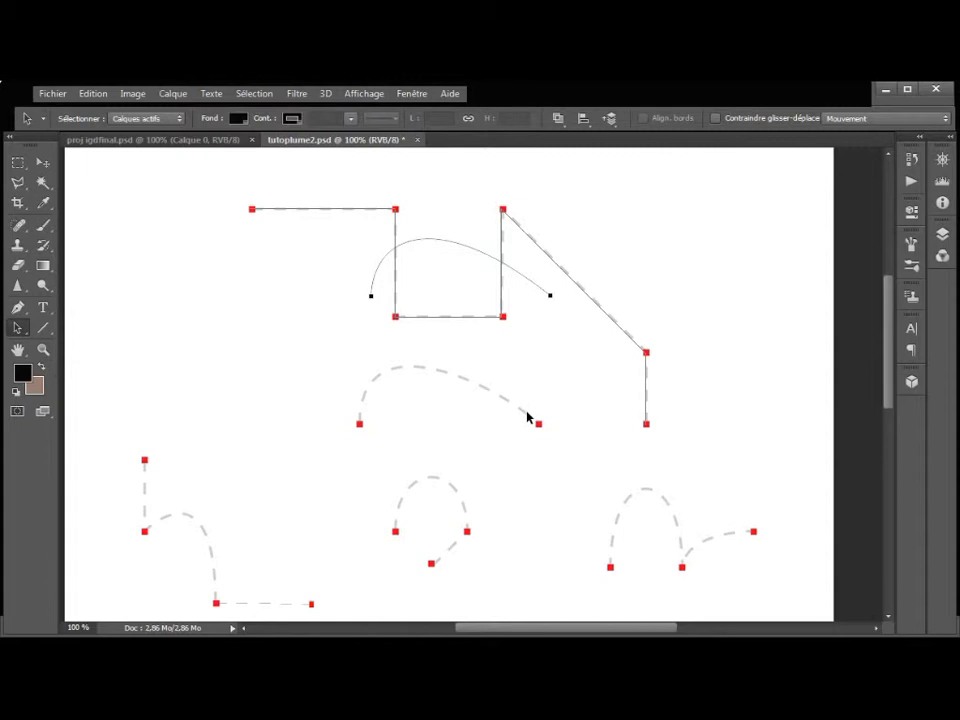
click(648, 383)
drag(649, 385, 697, 469)
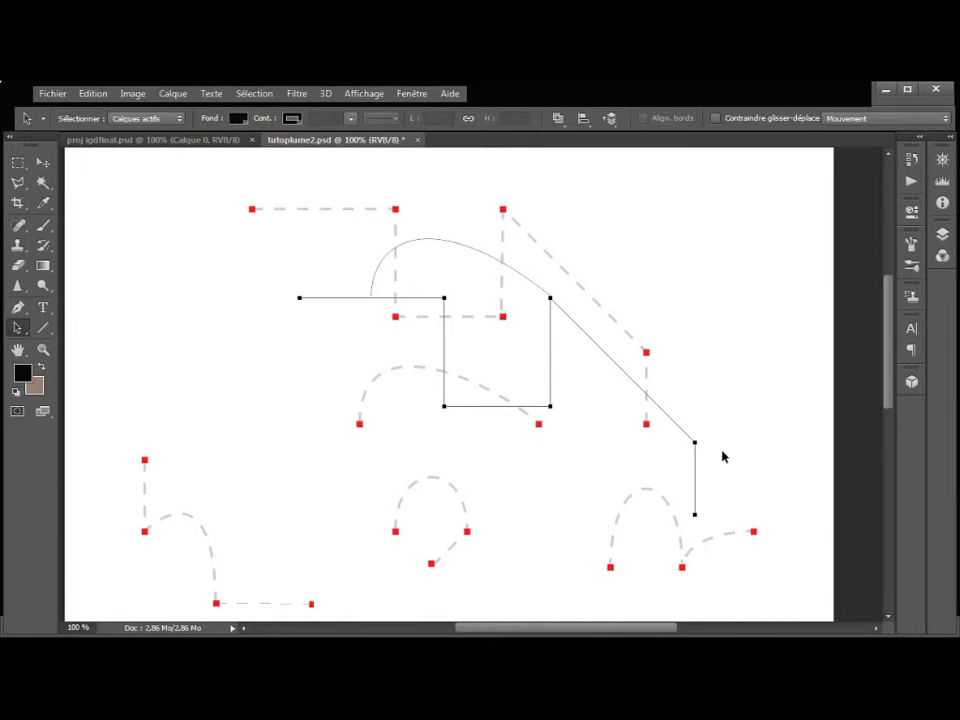
Start a new Pen path at the upper end of the h-shaped dashed guide.
drag(889, 381, 890, 459)
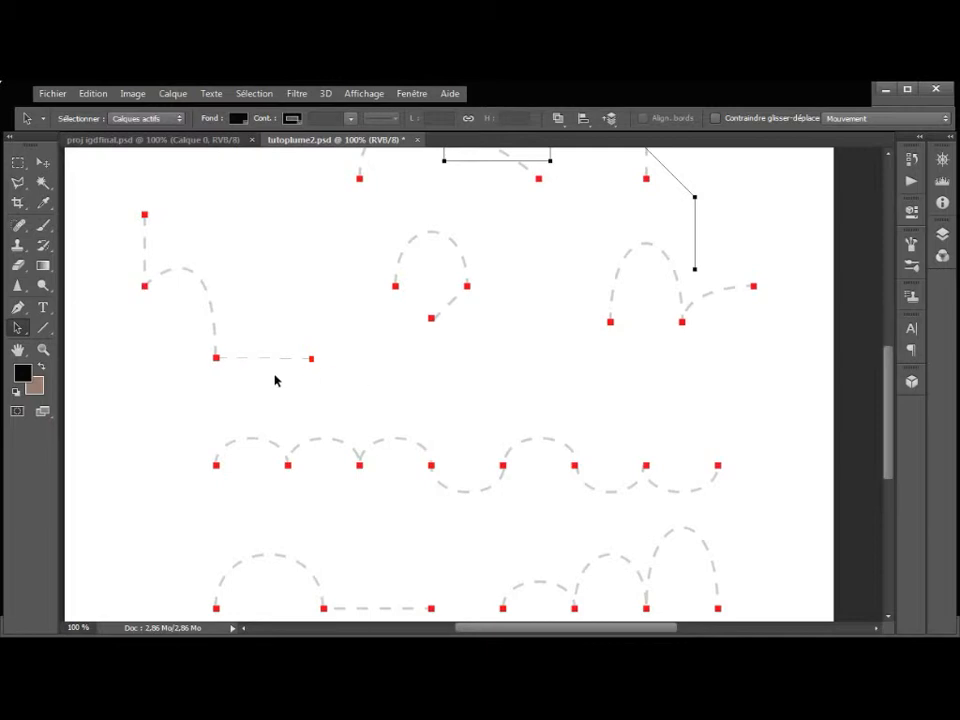
click(17, 307)
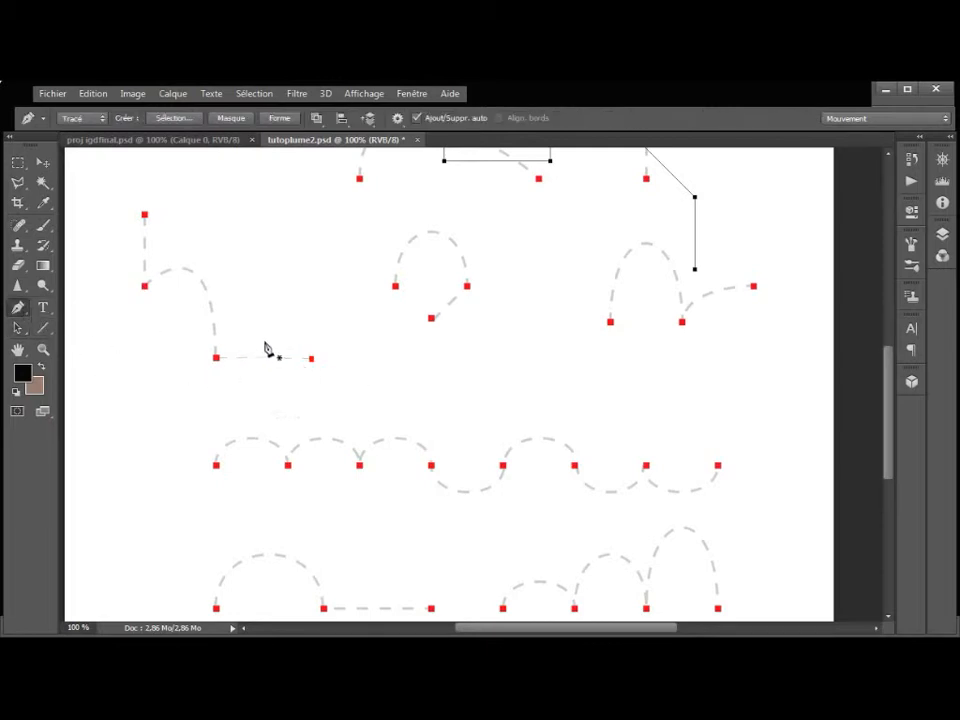
click(145, 216)
Trace straight segments through the h-shaped guide's three remaining red points and end the path.
click(145, 287)
drag(145, 289, 162, 306)
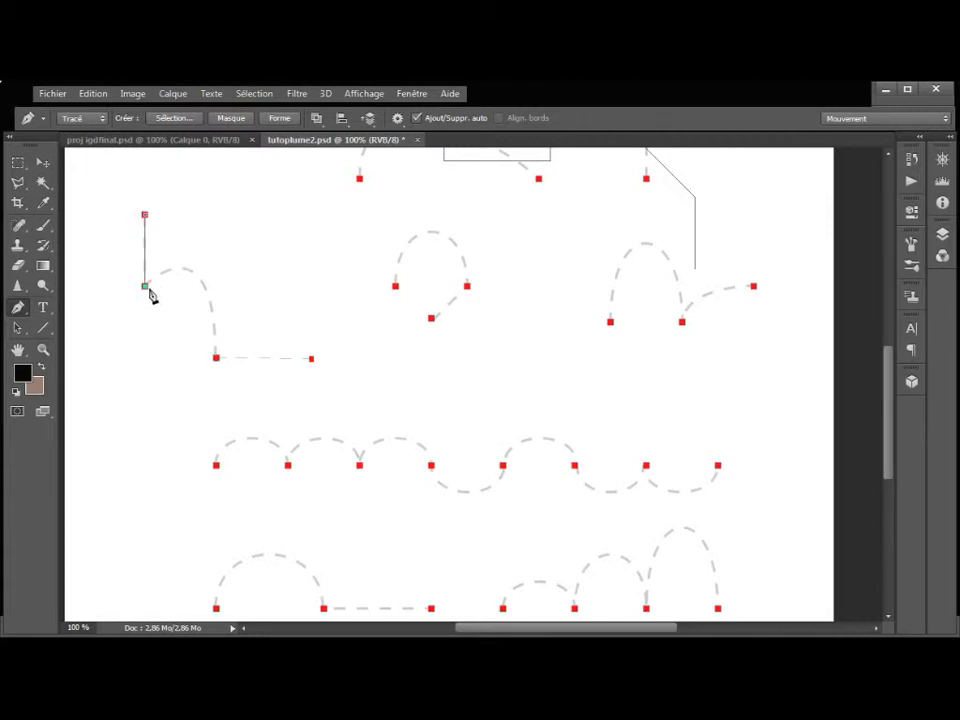
click(216, 358)
click(311, 358)
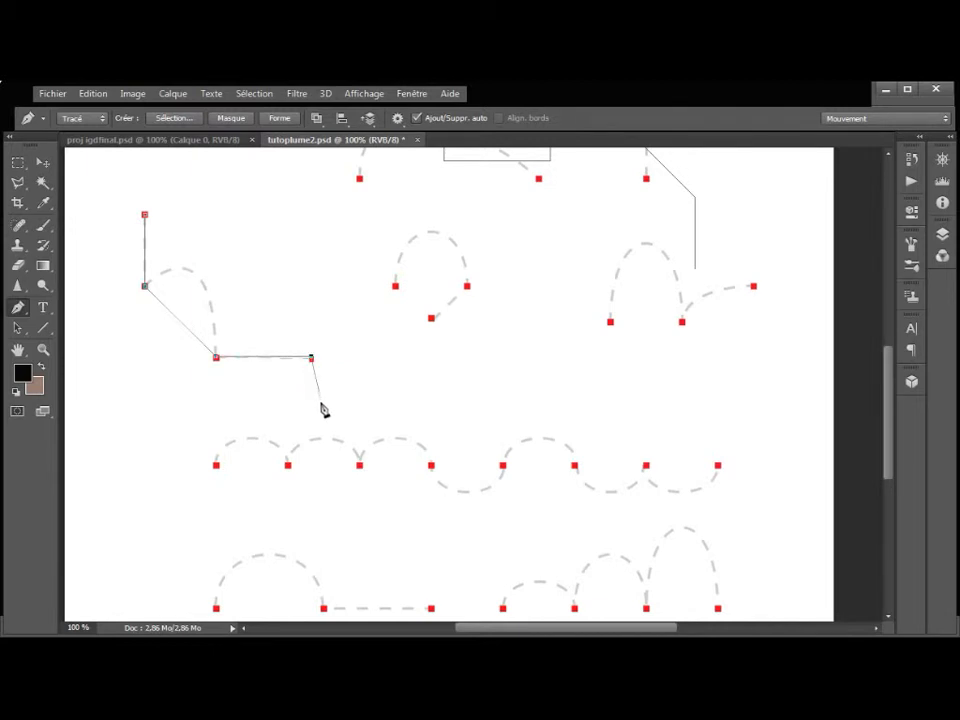
key(ctrl)
ctrl+click(321, 403)
Convert the h-shaped path's second and third anchor points to smooth points with the Convert Point tool.
drag(18, 328, 58, 343)
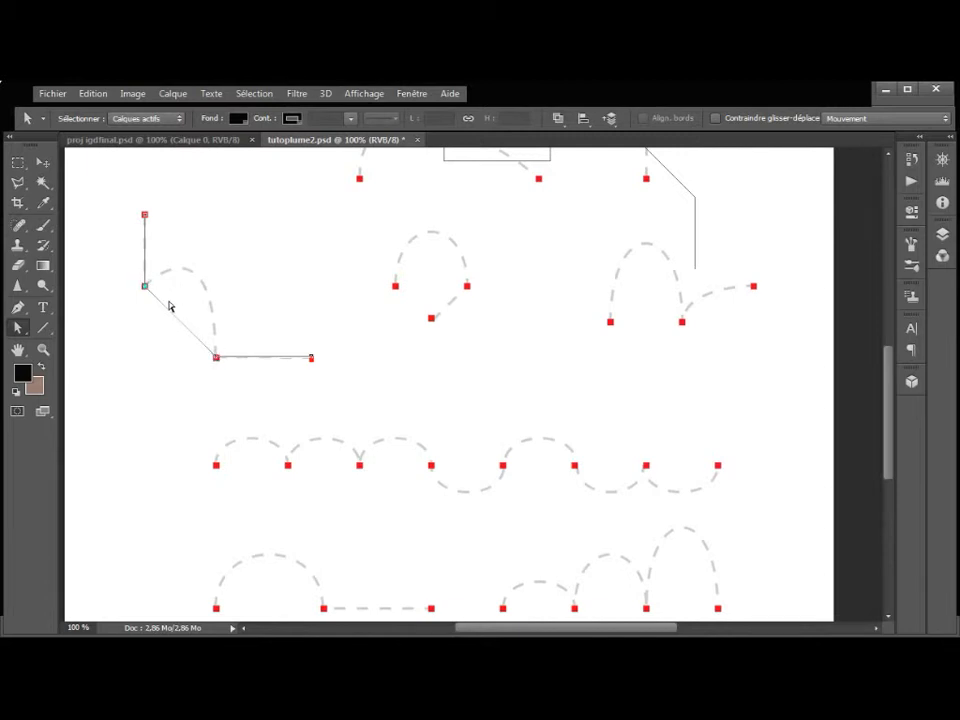
click(22, 309)
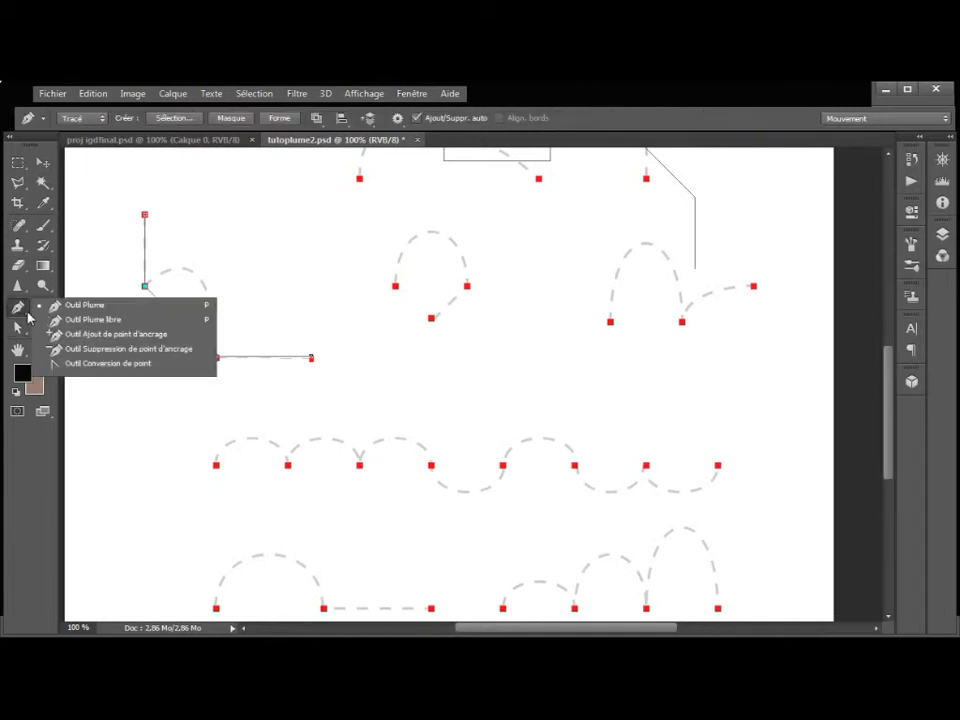
click(110, 363)
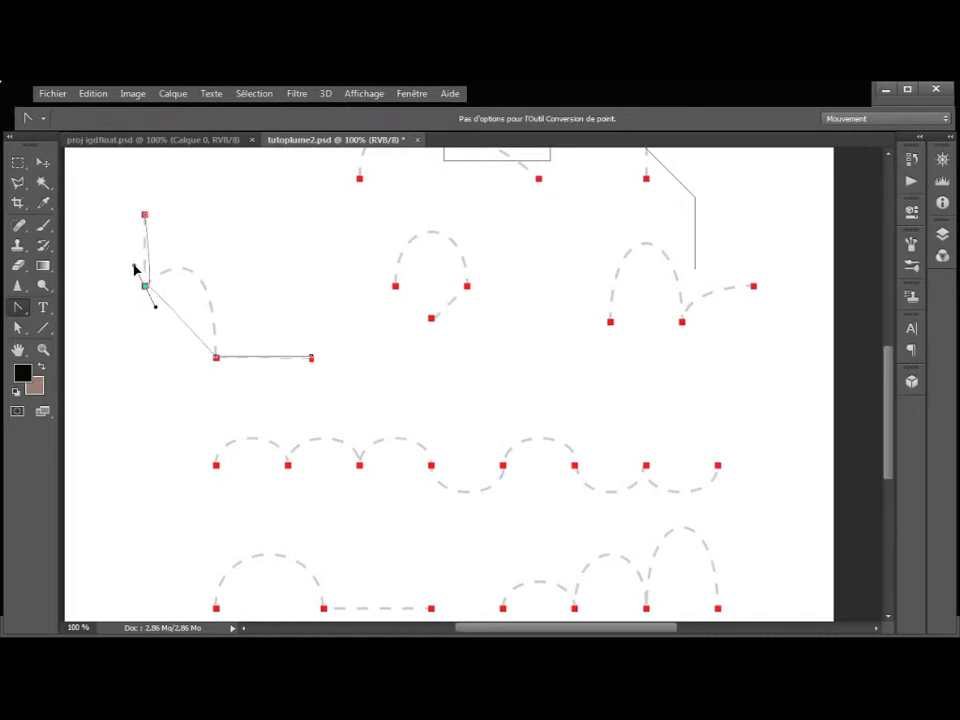
drag(146, 287, 178, 348)
mouse_move(178, 349)
mouse_down()
mouse_move(187, 344)
mouse_move(179, 343)
mouse_up()
click(216, 358)
drag(216, 358, 235, 410)
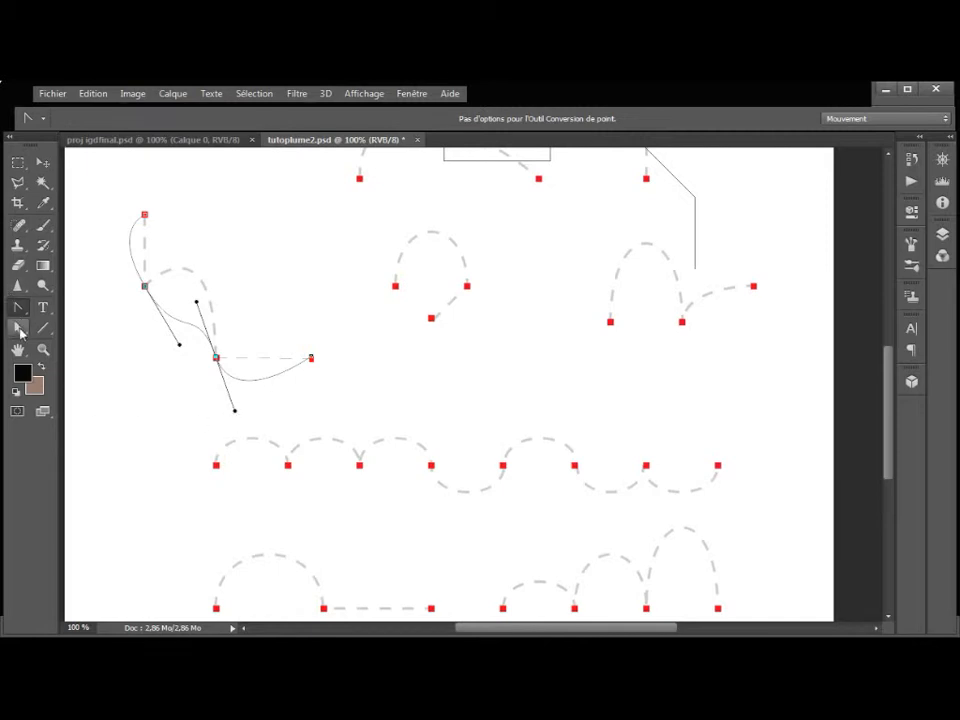
Convert the h-shaped path's third and second anchors back to corner points with the Pen tool.
drag(18, 308, 58, 306)
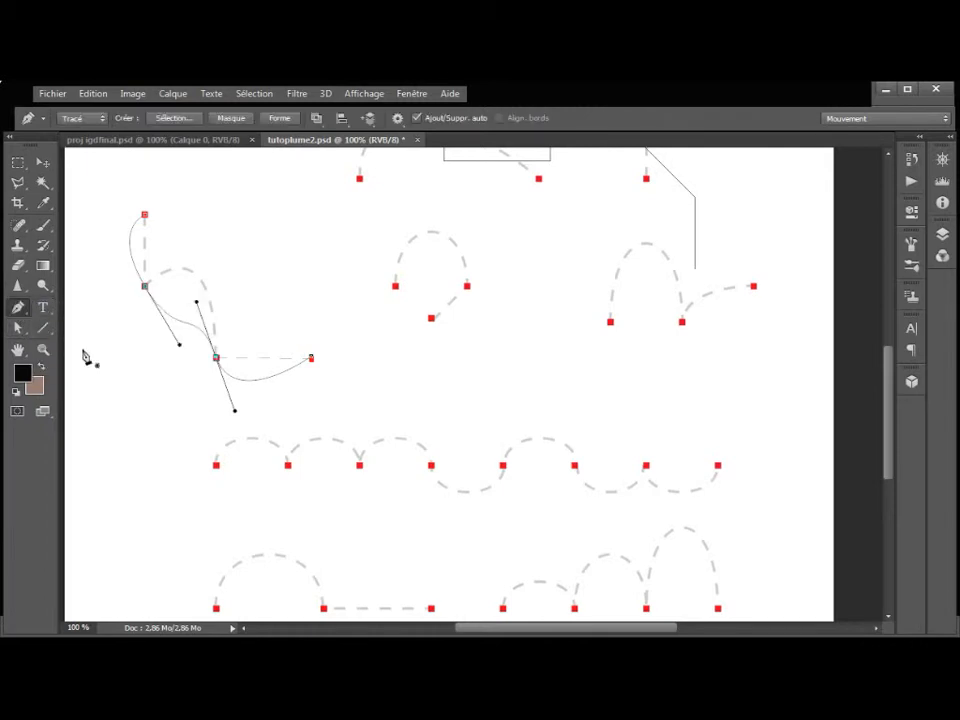
alt+click(217, 358)
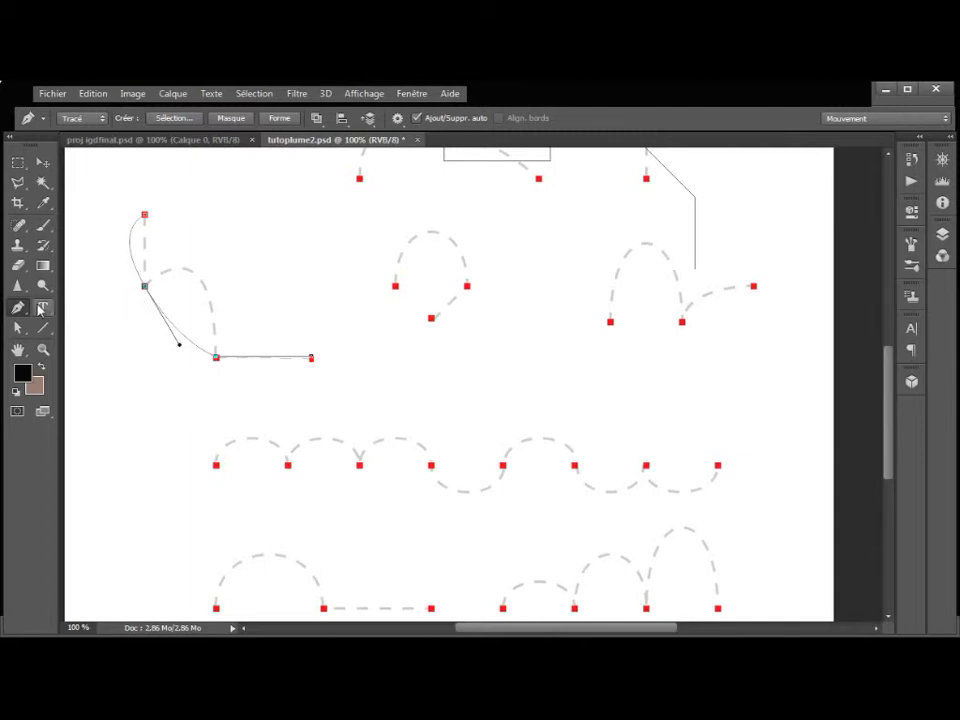
alt+click(145, 287)
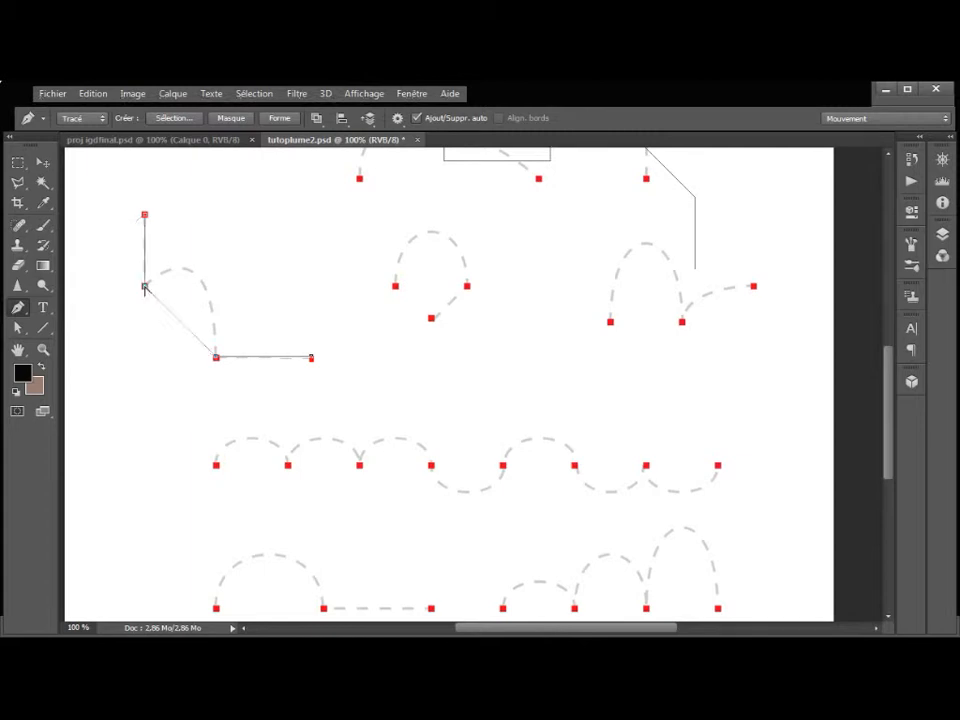
Pull handles from the h-shaped path's second anchor, retract the upper one and bend the other to fit the dashed curve.
click(22, 312)
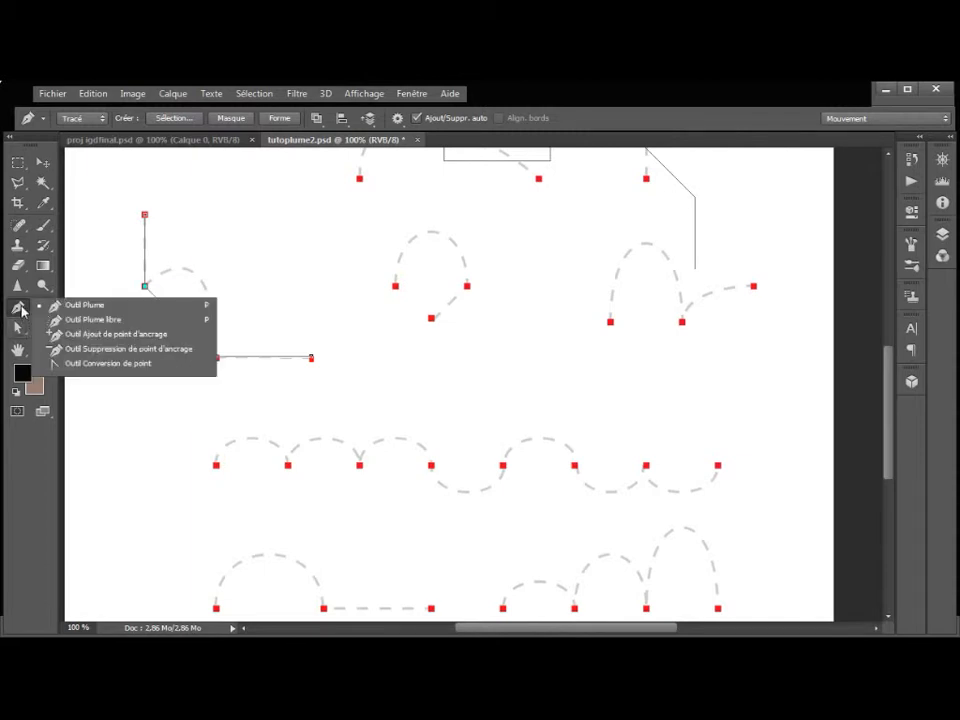
click(88, 364)
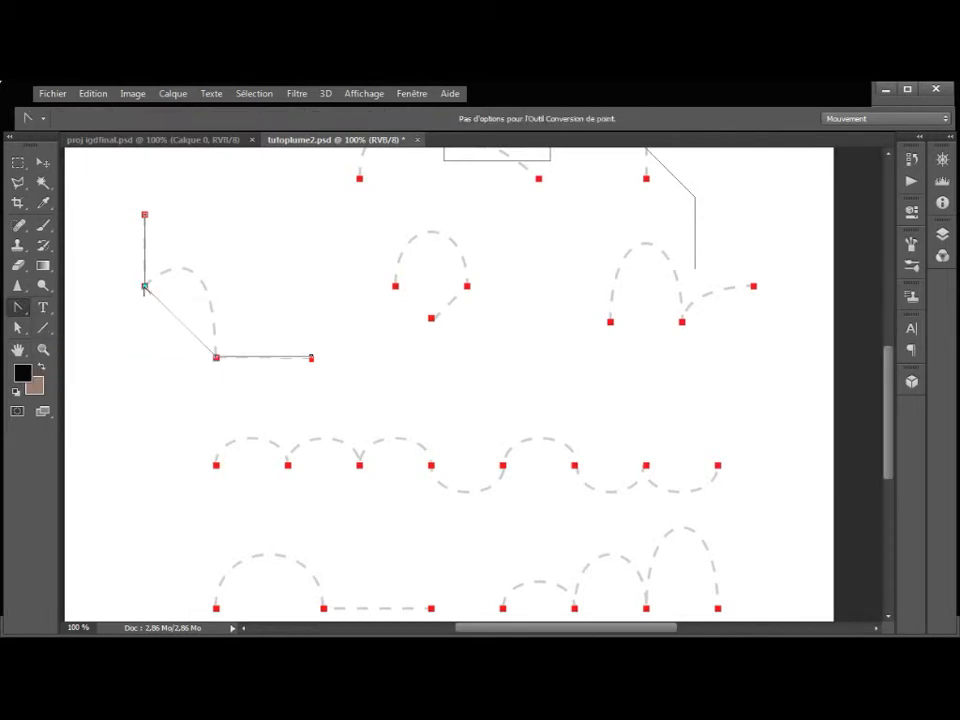
drag(145, 287, 158, 310)
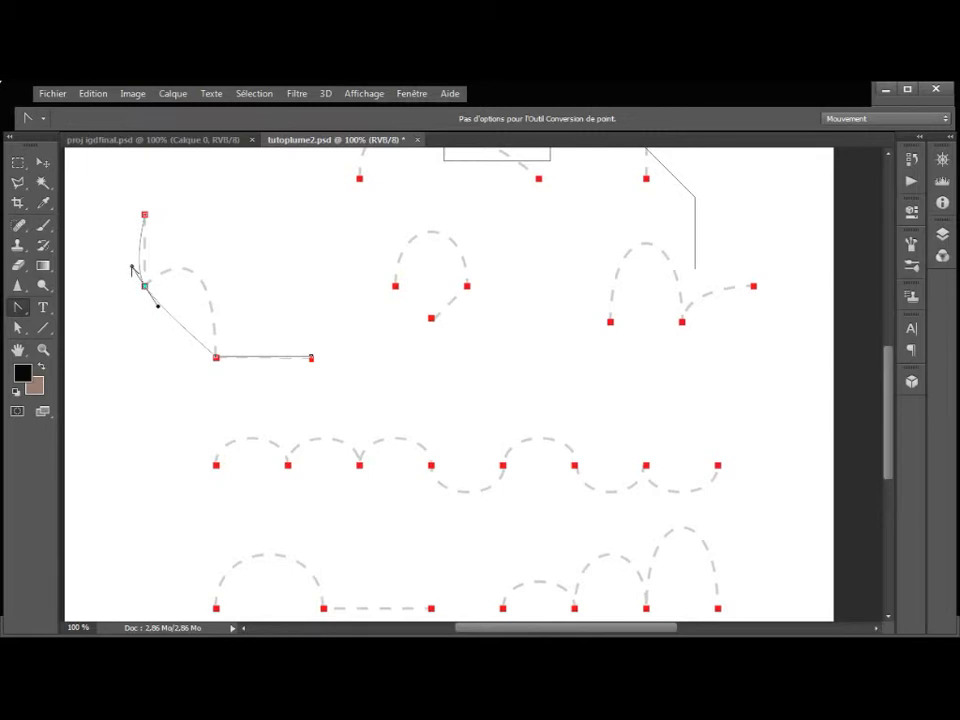
drag(131, 268, 145, 288)
drag(158, 306, 218, 219)
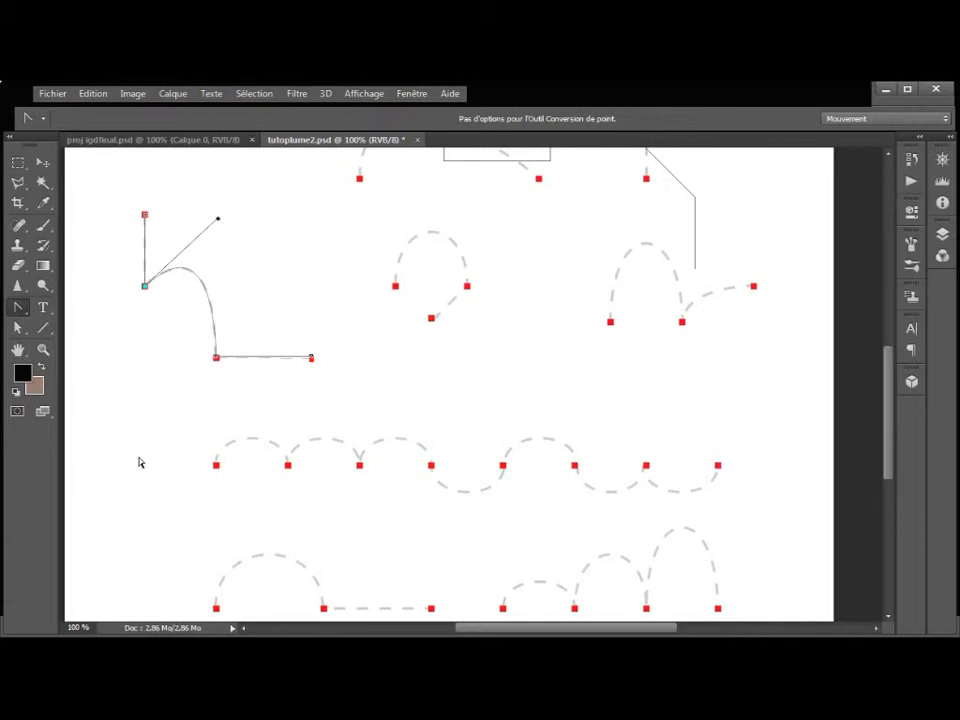
Return to the Pen tool and revert the history to the h-shaped path's first anchor point.
click(19, 312)
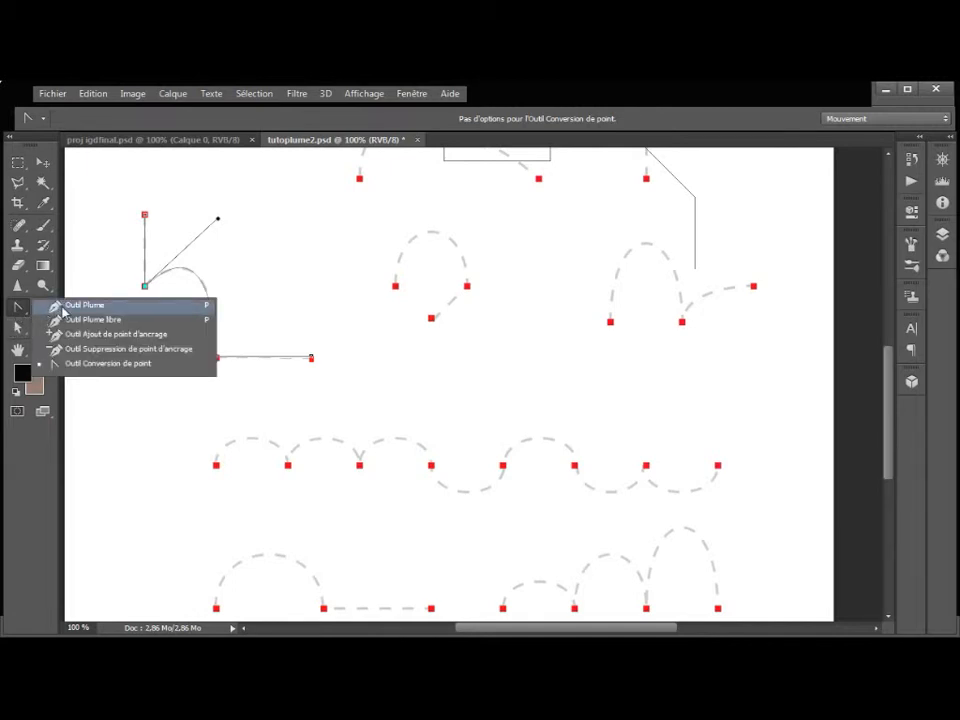
click(84, 305)
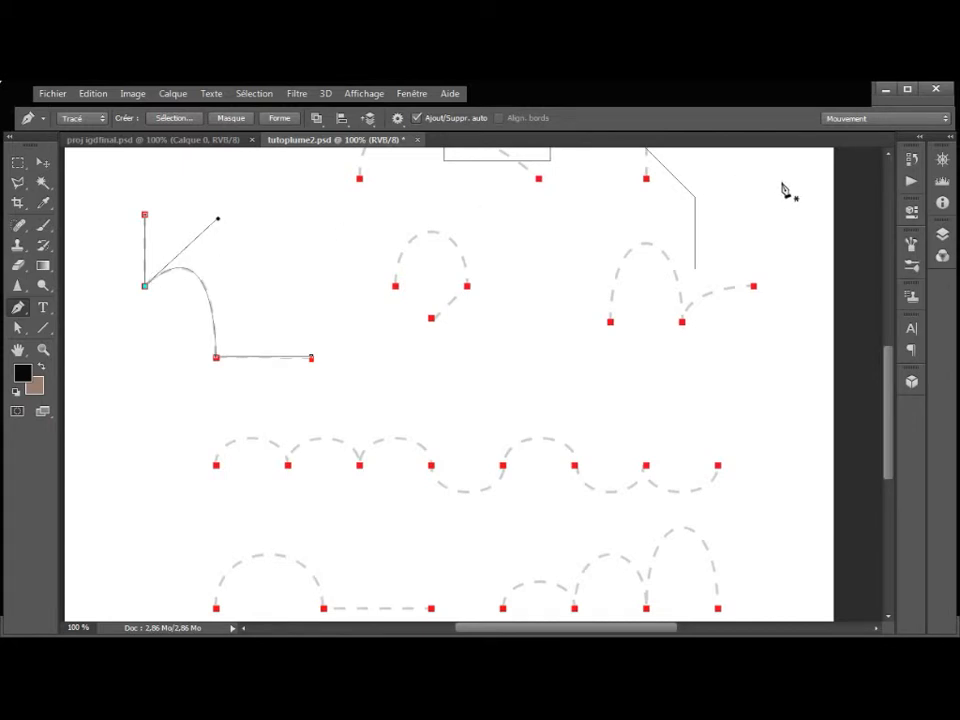
click(916, 160)
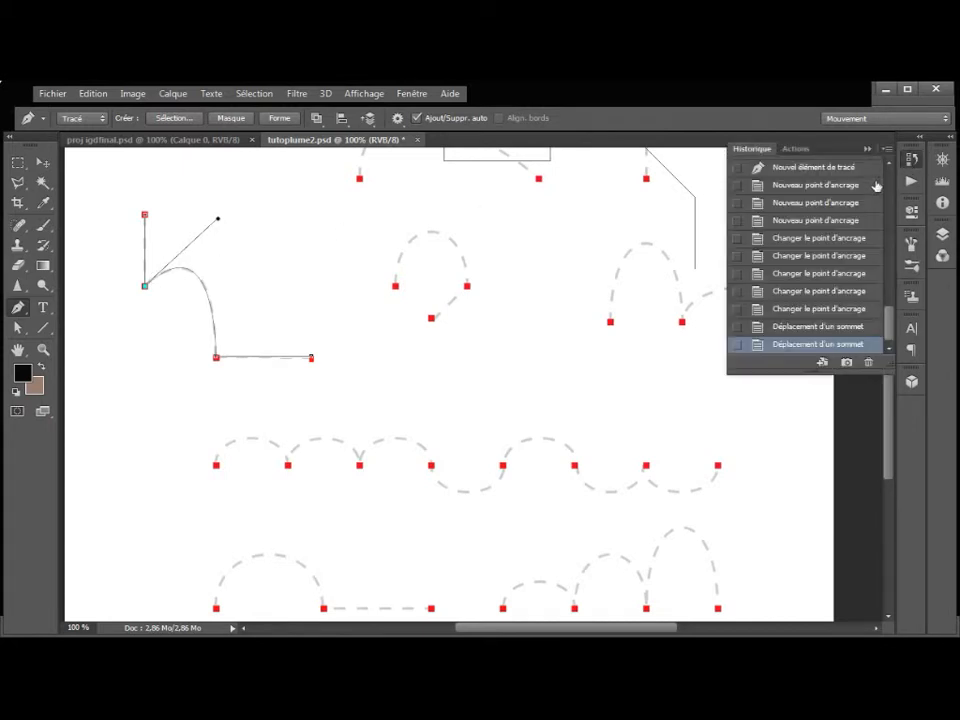
click(824, 186)
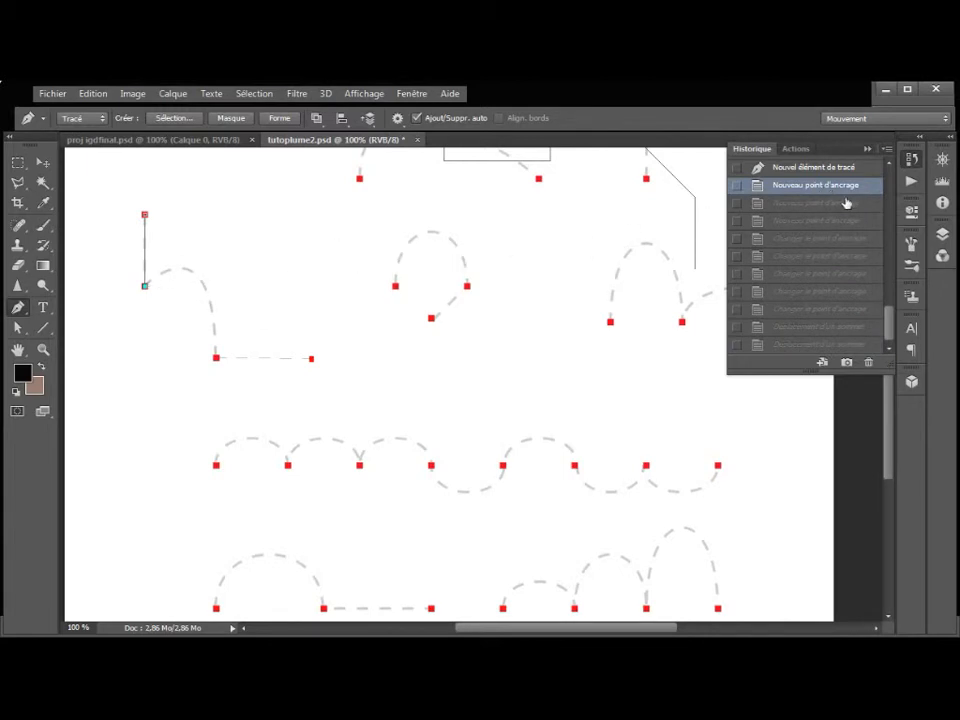
click(796, 168)
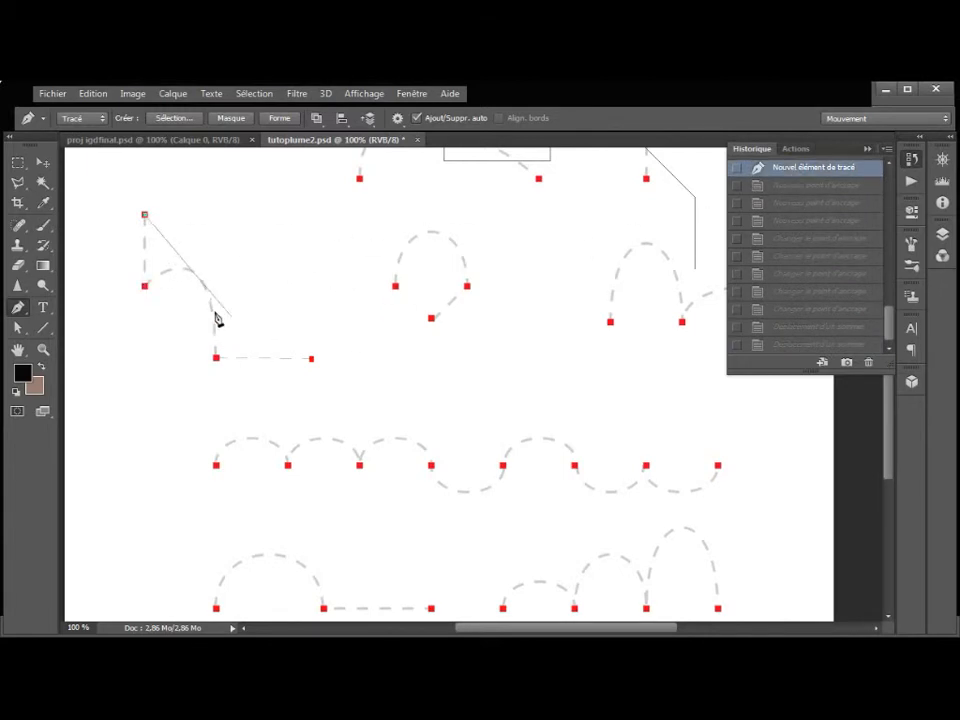
Redraw the h-shaped path over its guide, with smooth second and third anchors and a final corner anchor, and end the path.
click(145, 215)
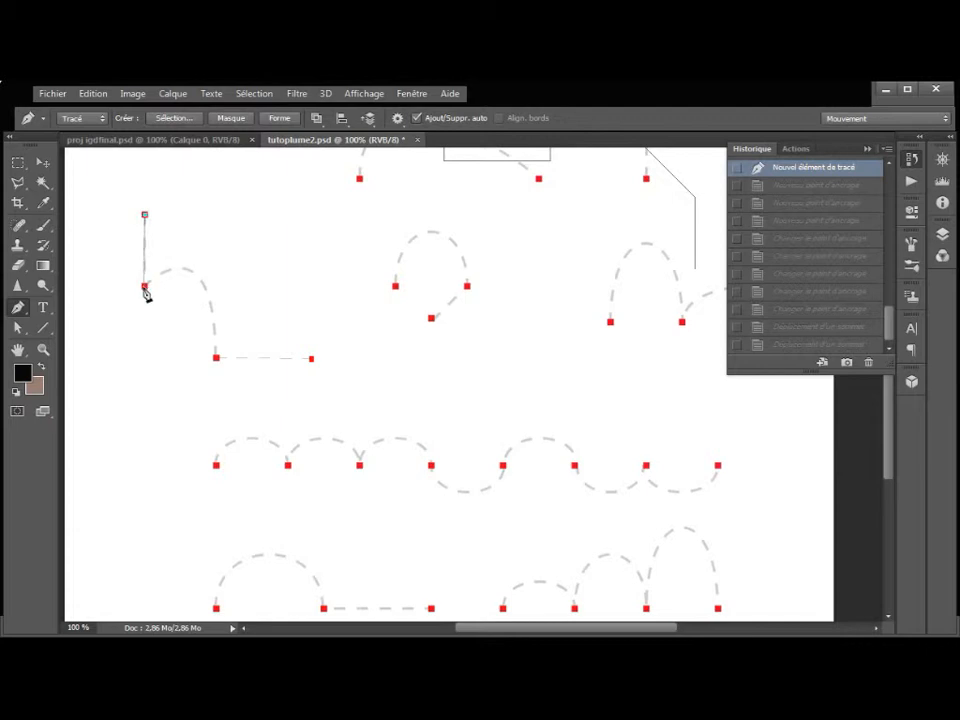
drag(146, 289, 187, 316)
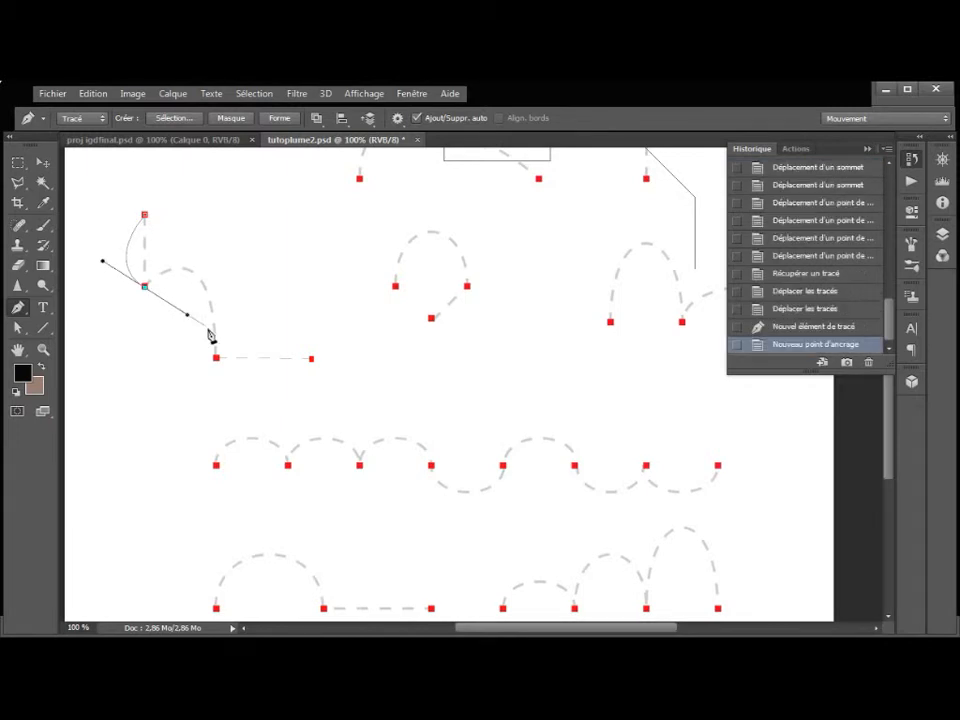
drag(218, 360, 237, 515)
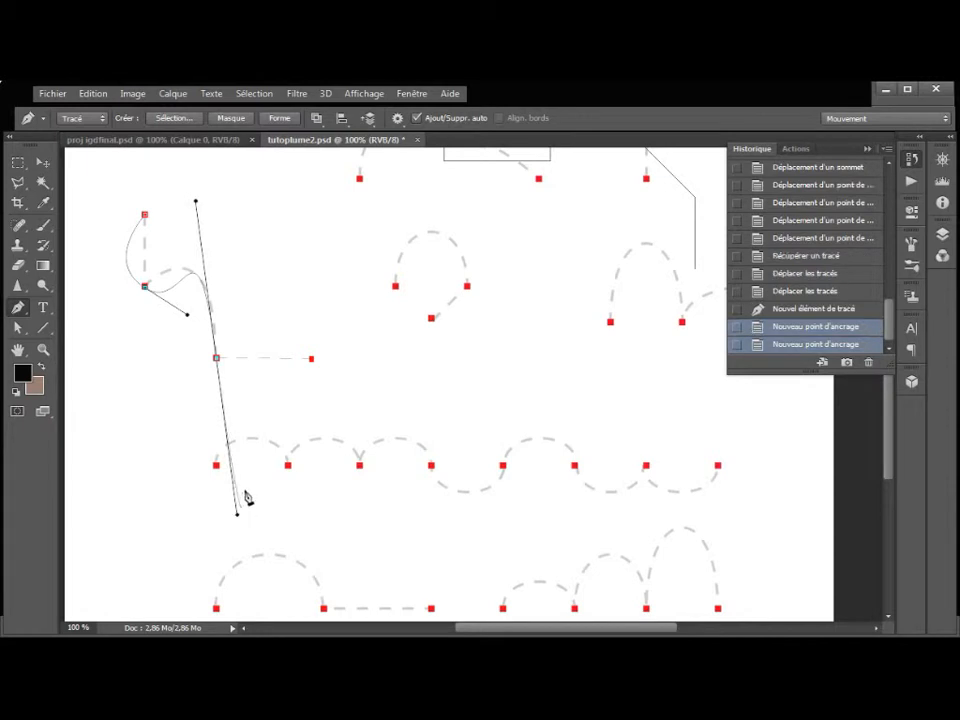
click(312, 364)
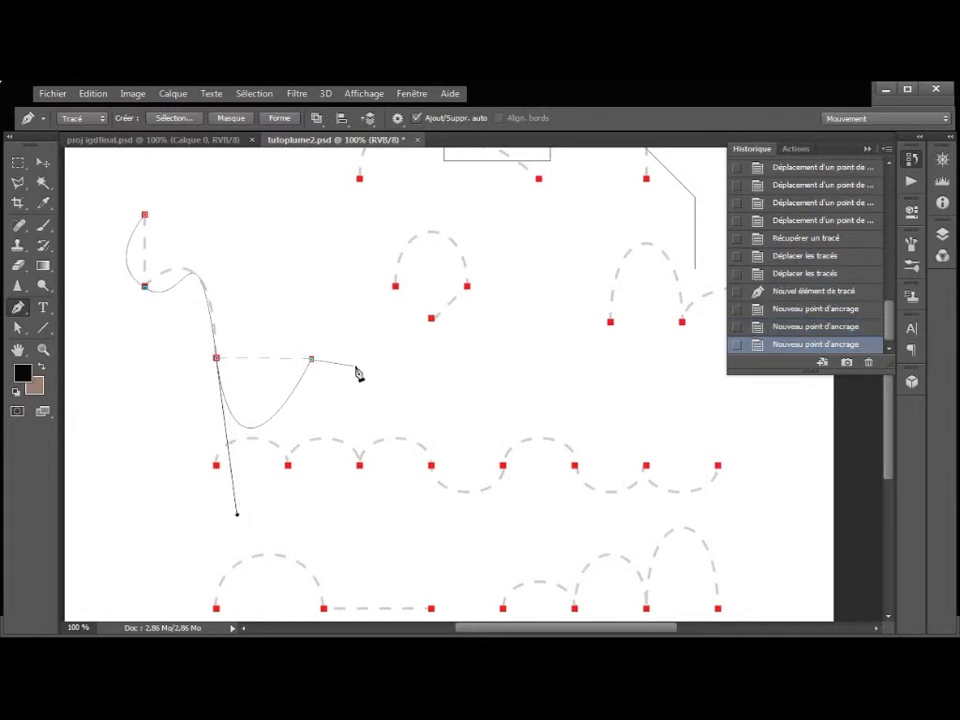
key(Escape)
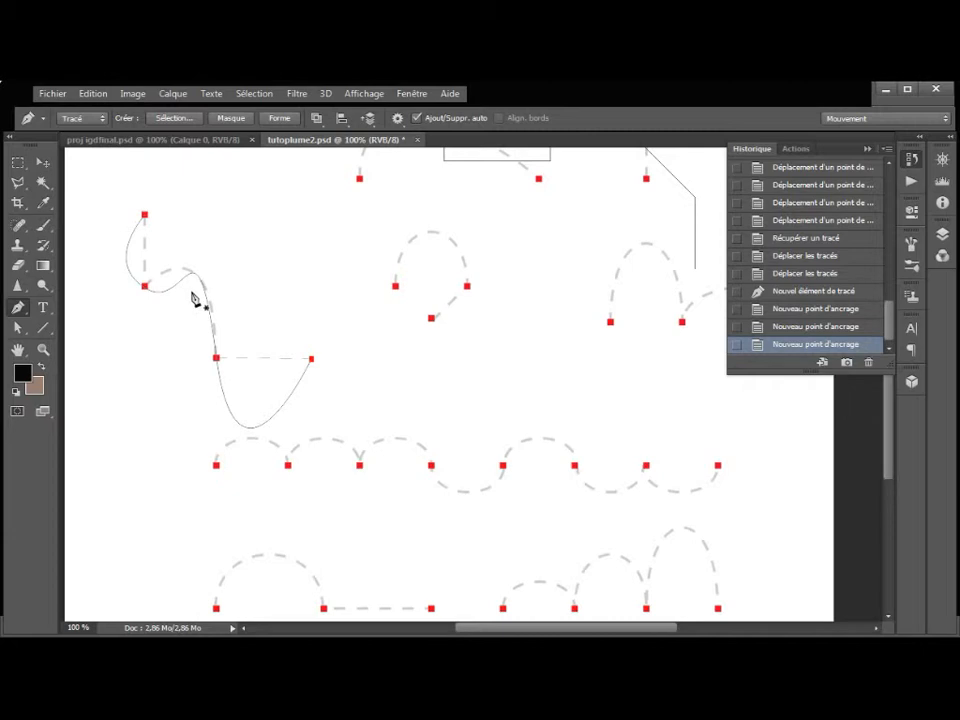
With the Direct Selection tool, align the second anchor's handles vertically so the first segment follows the straight dashed guide.
click(18, 327)
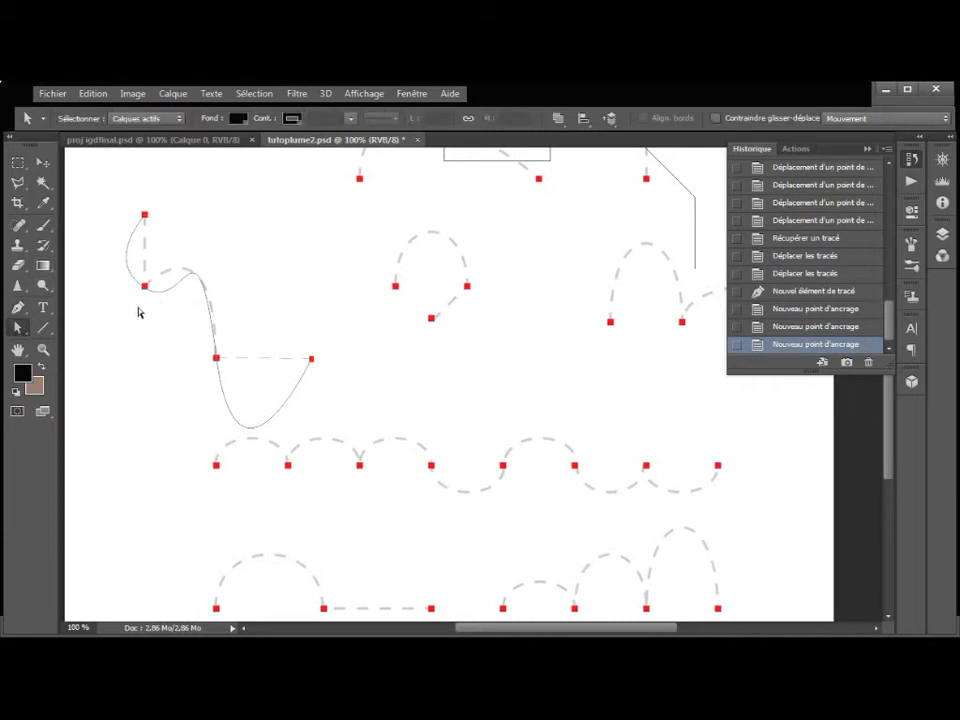
click(145, 287)
drag(187, 318, 146, 303)
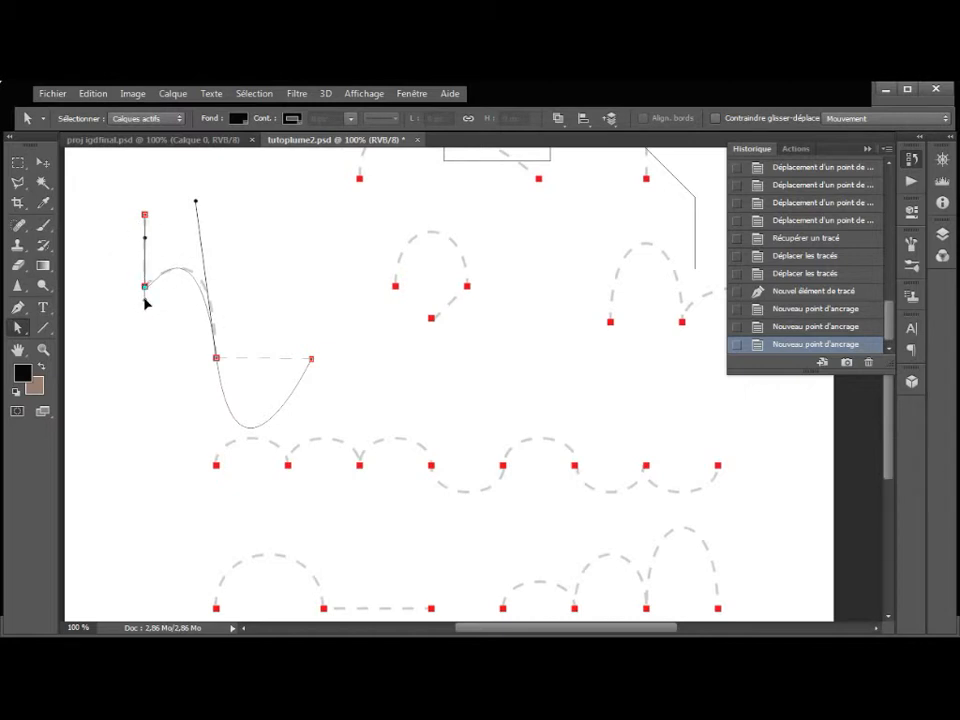
drag(145, 302, 145, 300)
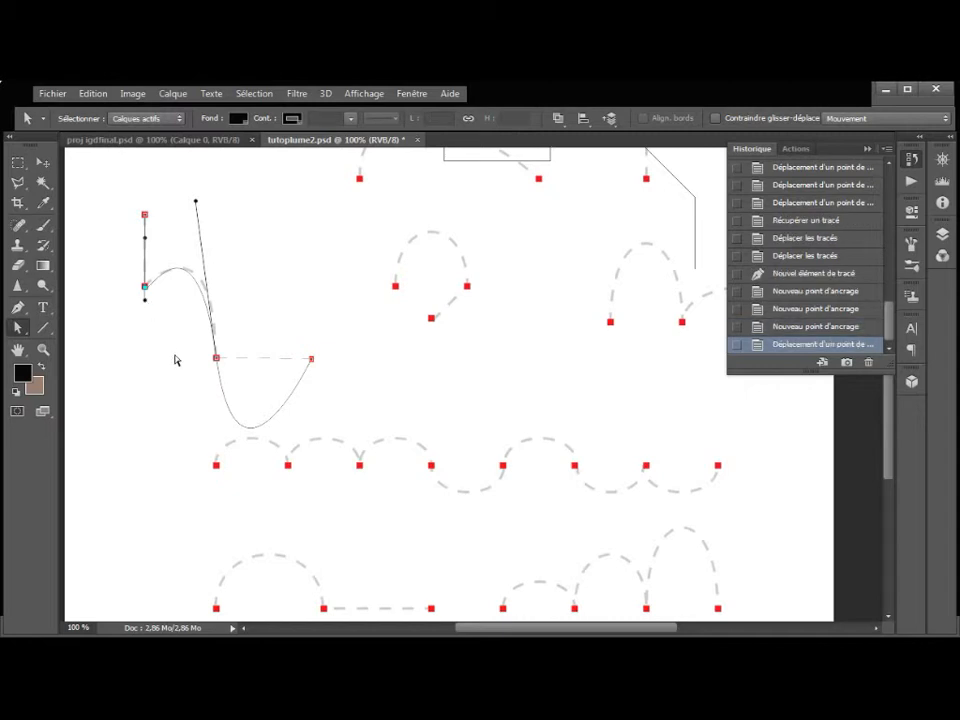
Swing the third anchor's upper handle outward so the falling side of the arch follows the dashed curve.
key(ctrl+plus)
key(ctrl+plus)
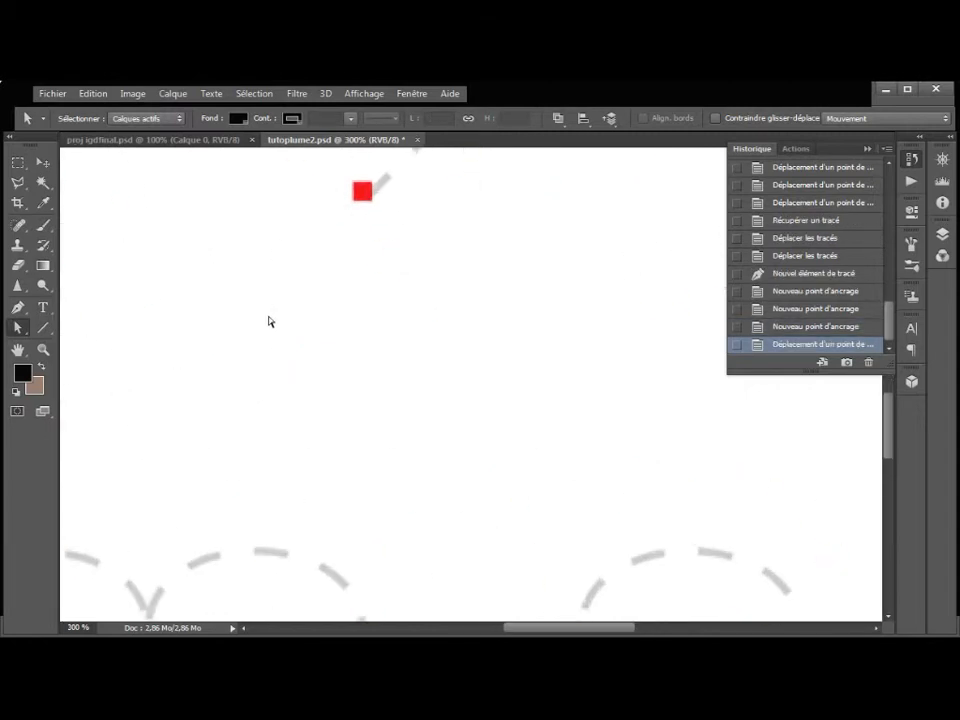
drag(229, 381, 660, 549)
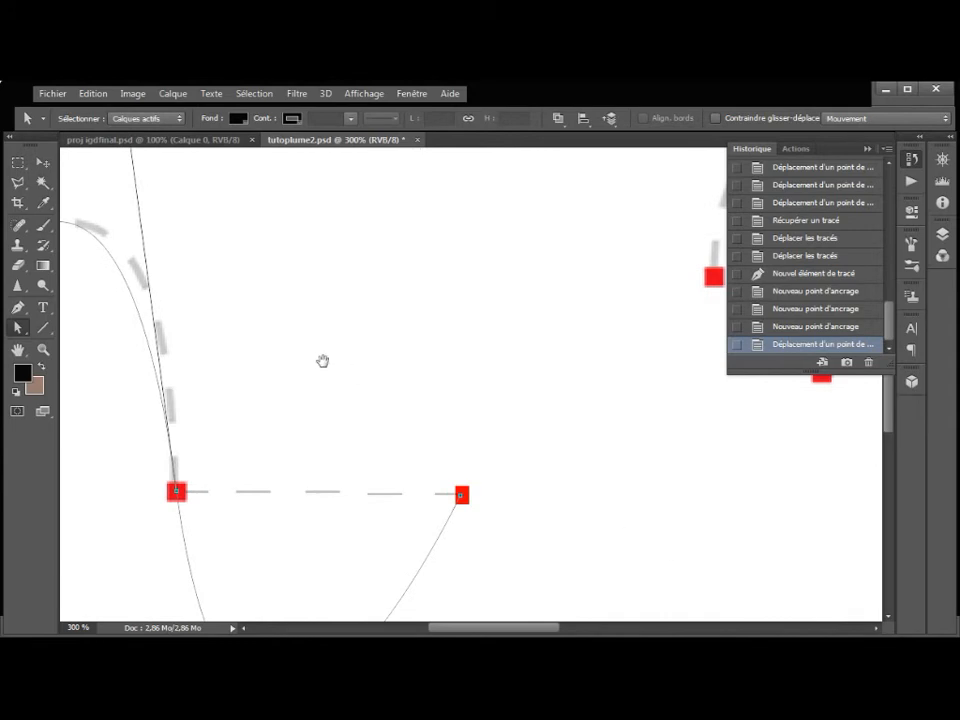
drag(328, 362, 533, 416)
drag(407, 386, 578, 444)
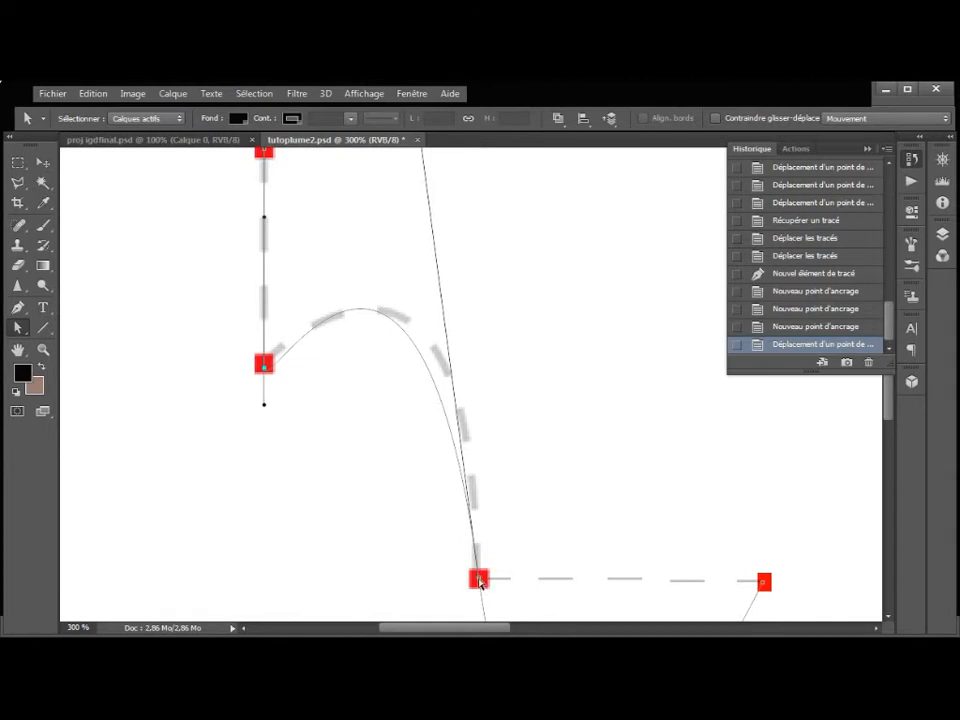
mouse_move(887, 420)
mouse_down()
mouse_move(889, 443)
mouse_move(890, 428)
mouse_up()
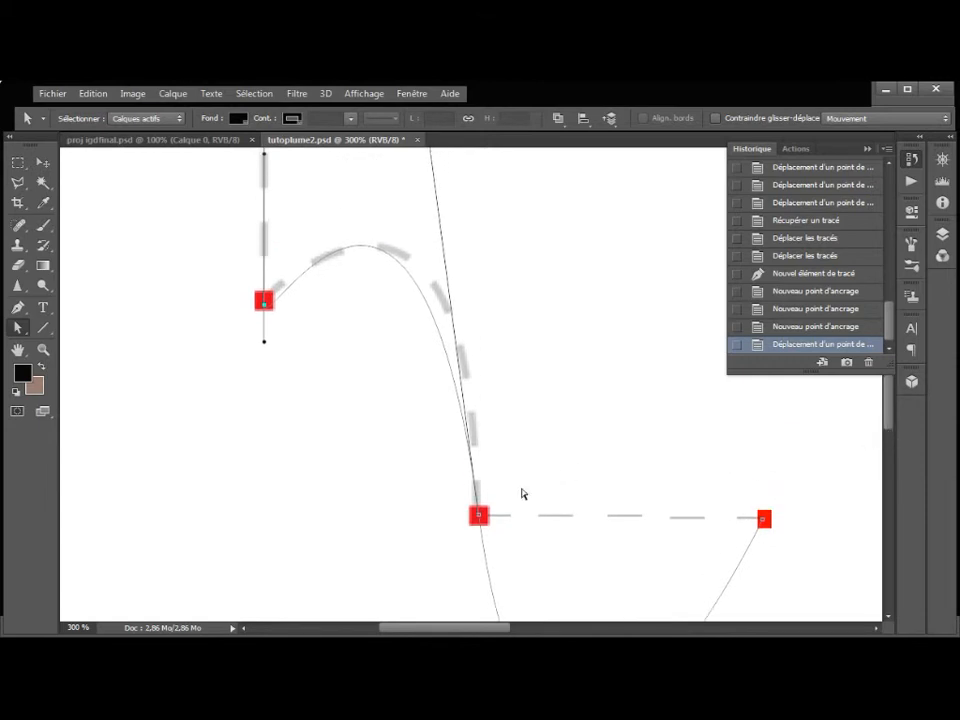
click(480, 517)
drag(887, 414, 867, 401)
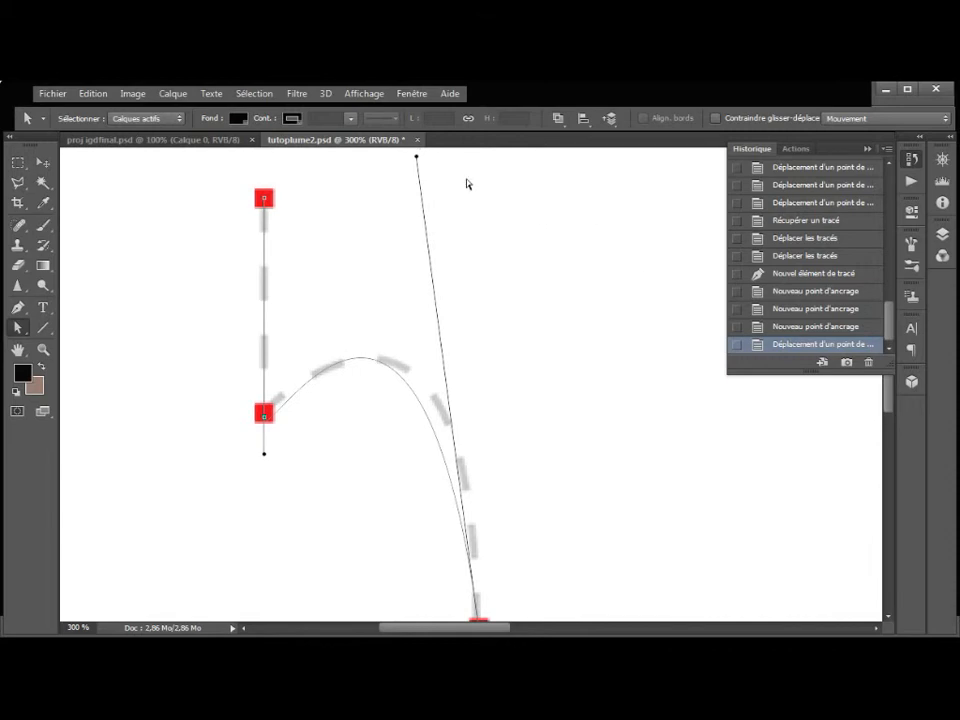
drag(418, 158, 463, 163)
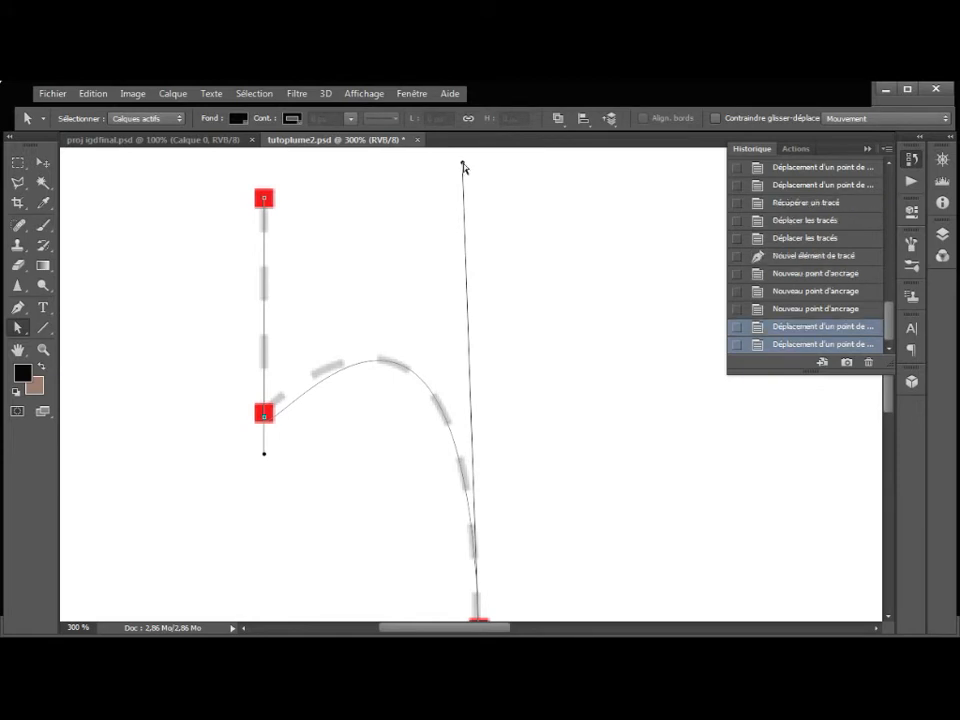
Retract the second anchor's lower handle and shorten the third anchor's upper handle to fit the arch to the dashed guide.
drag(265, 458, 264, 420)
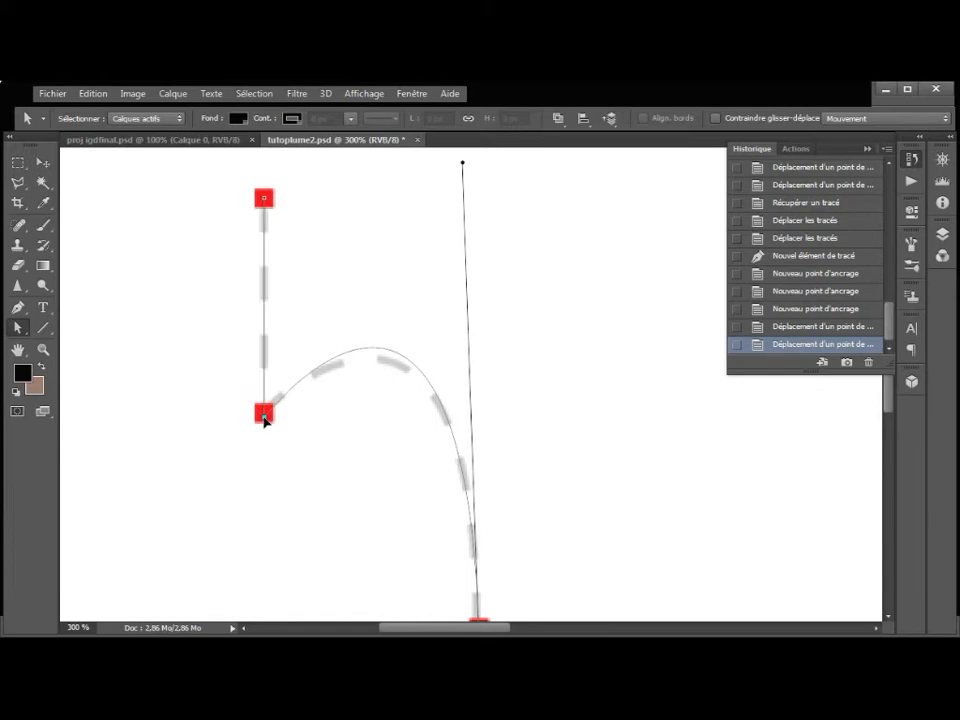
drag(265, 418, 264, 415)
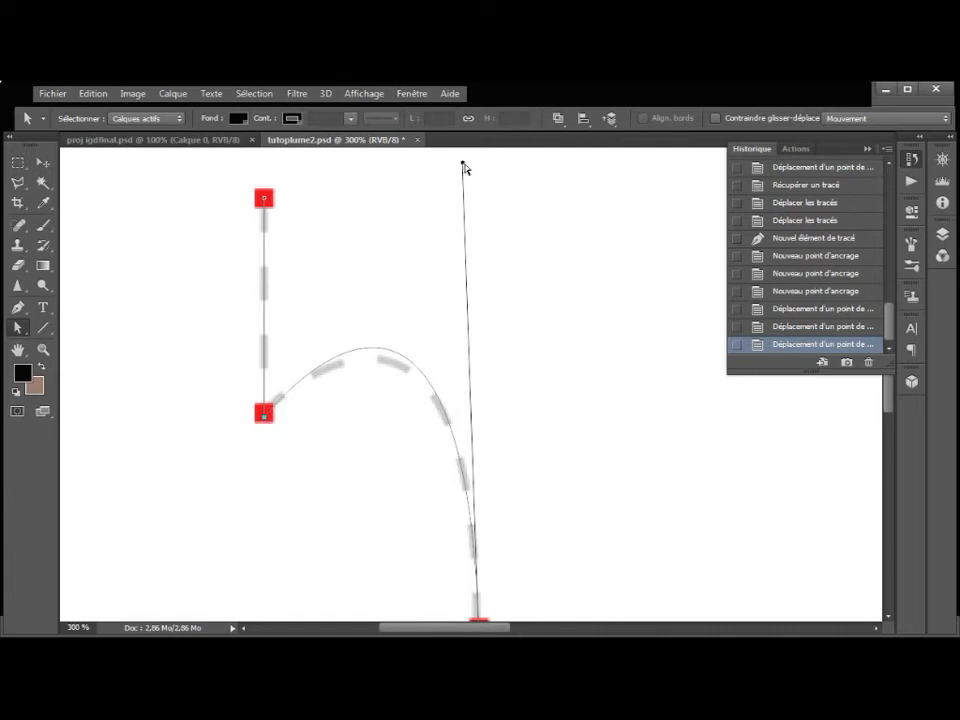
drag(463, 165, 471, 190)
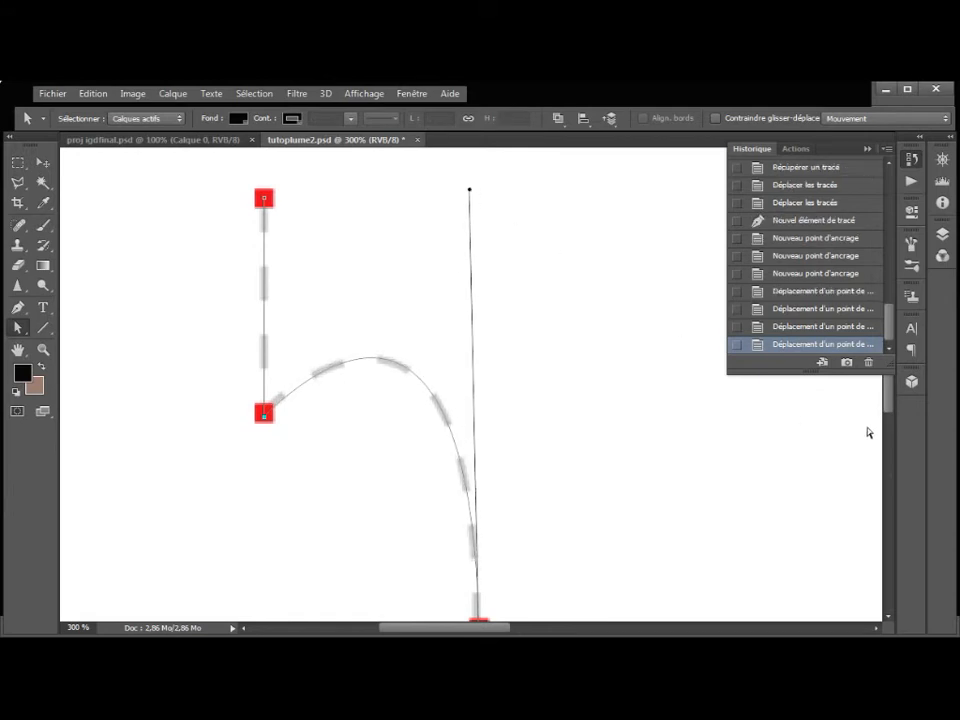
Convert the h-shaped path's third anchor to a corner point with the Pen tool to straighten the final segment.
drag(895, 412, 889, 435)
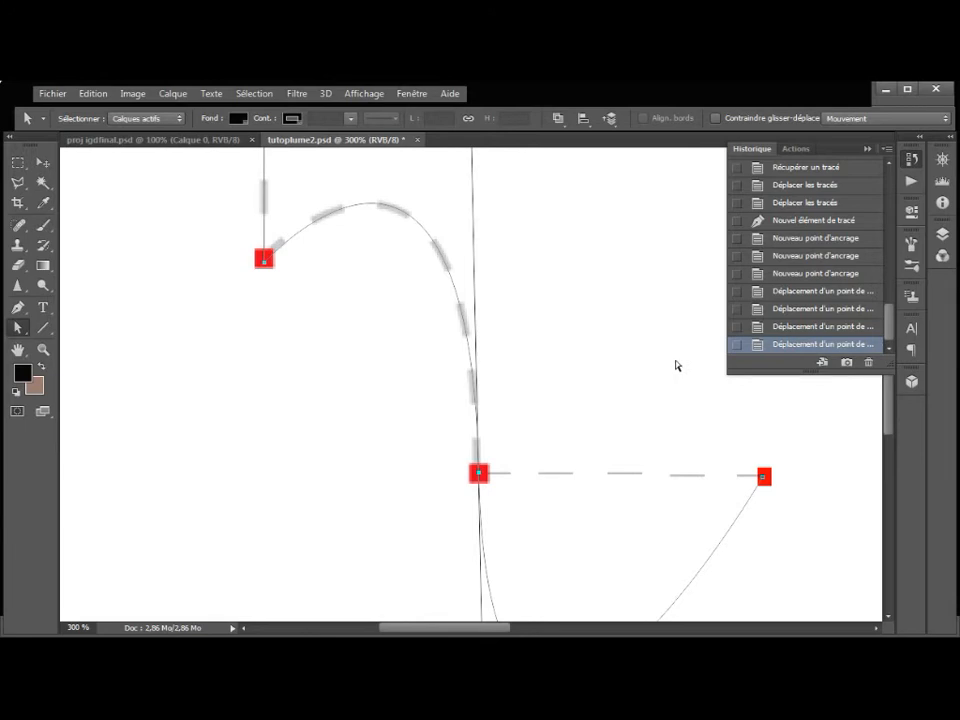
drag(600, 512, 534, 386)
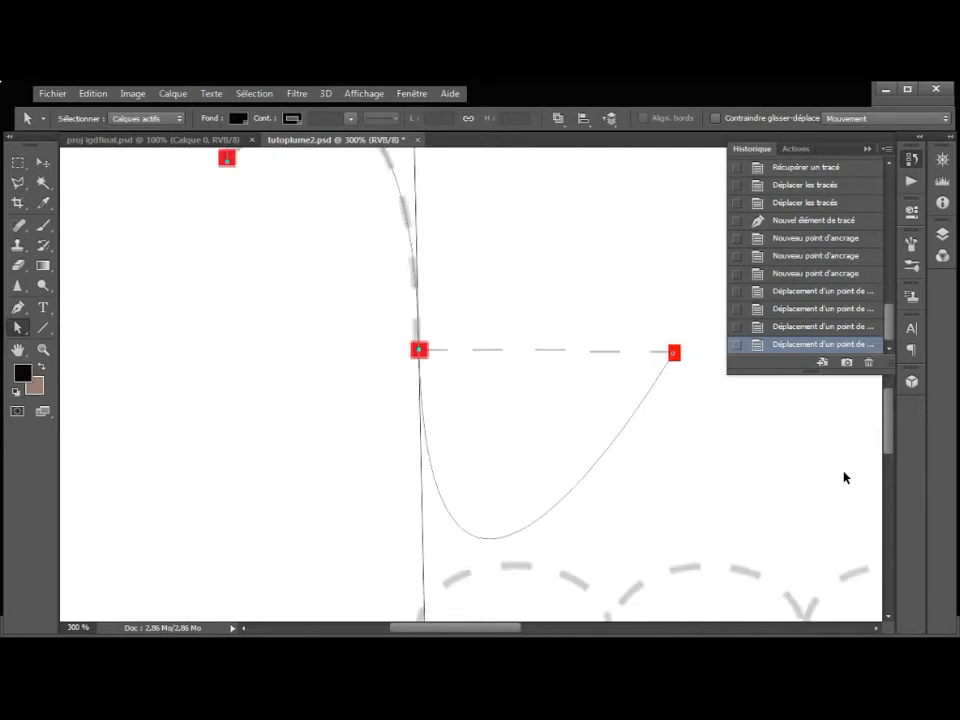
key(ctrl+minus)
key(ctrl+minus)
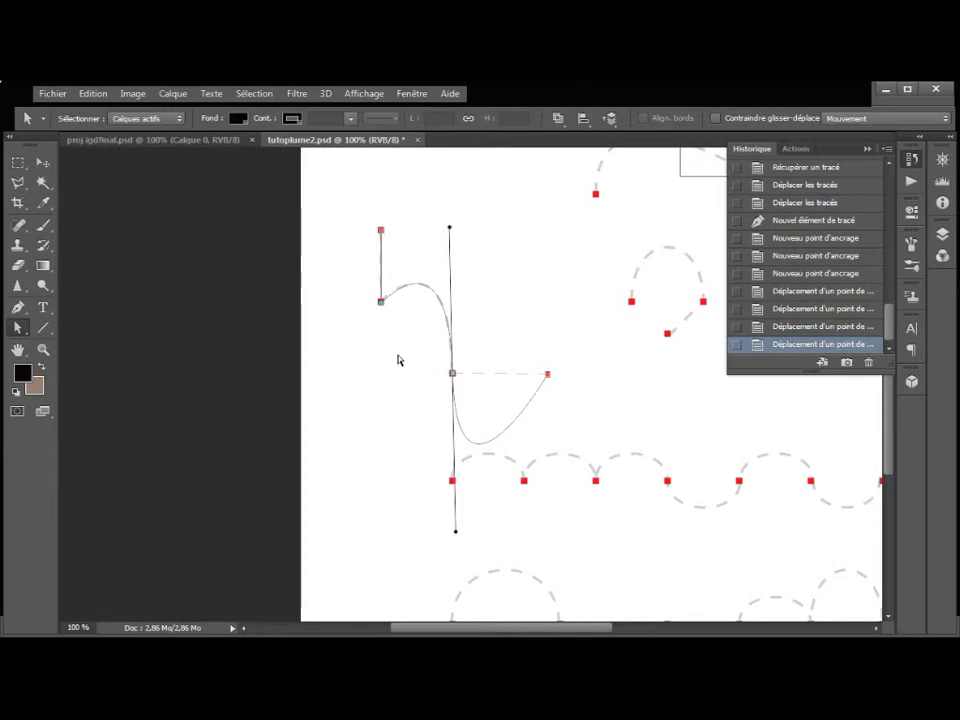
click(17, 308)
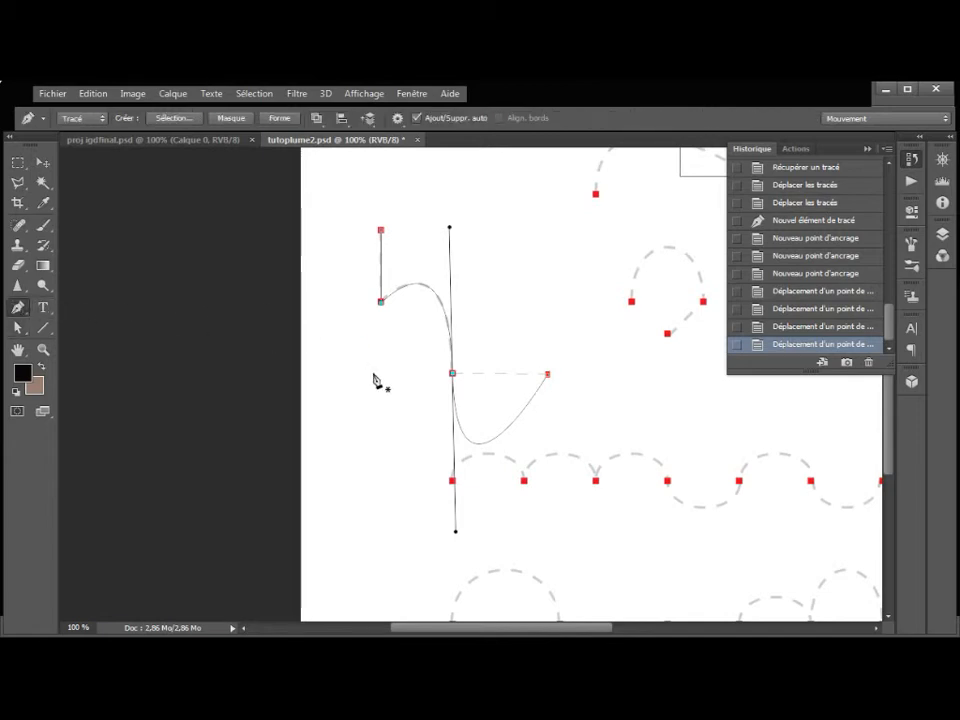
click(452, 481)
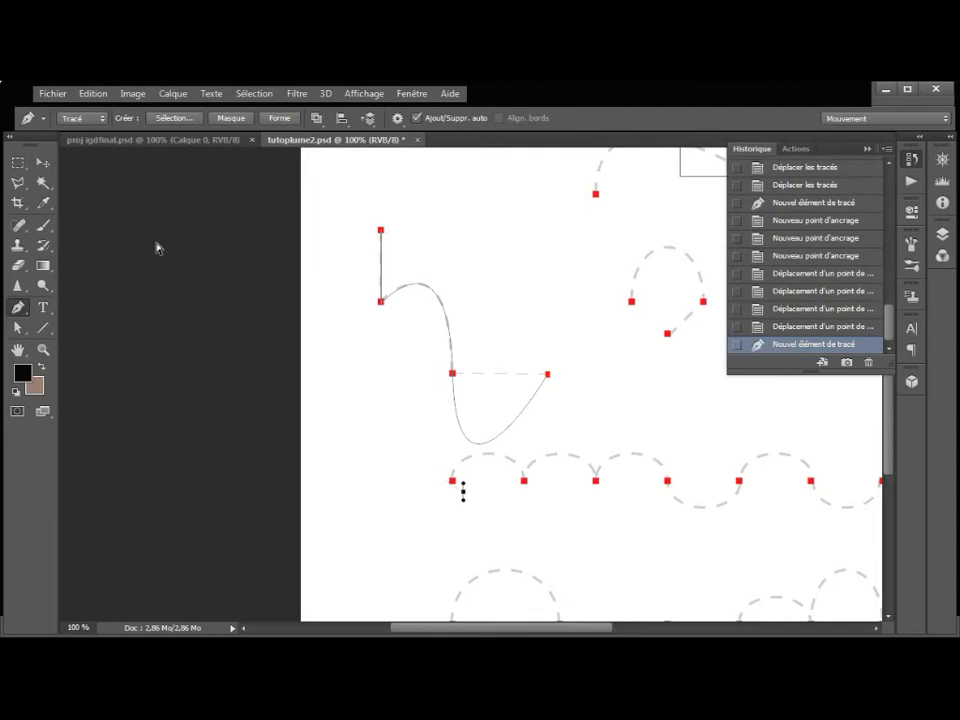
key(ctrl+z)
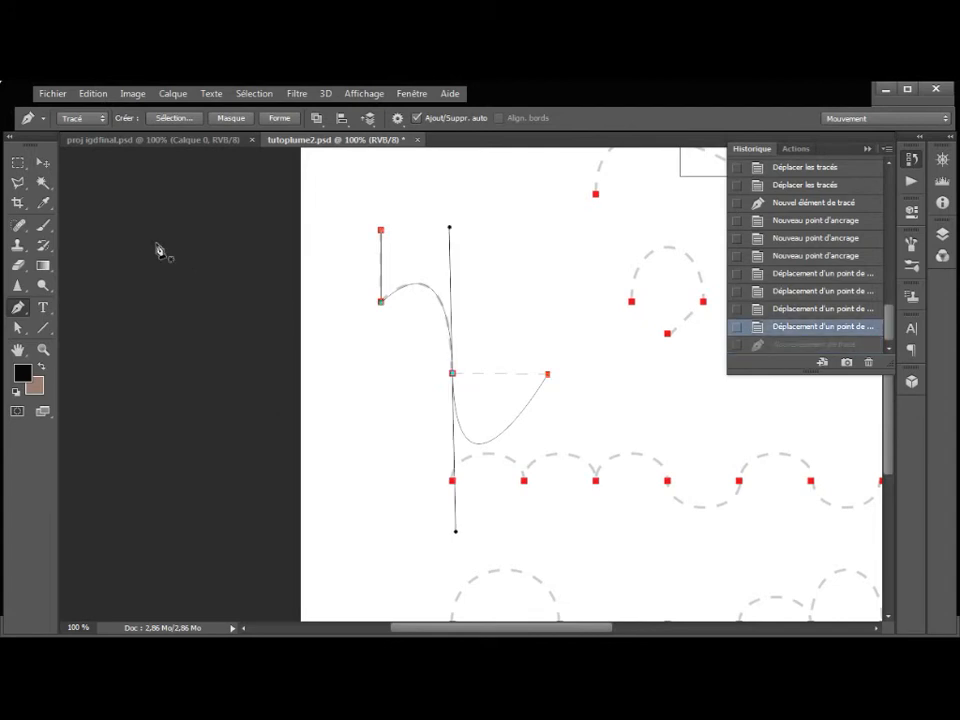
alt+click(453, 376)
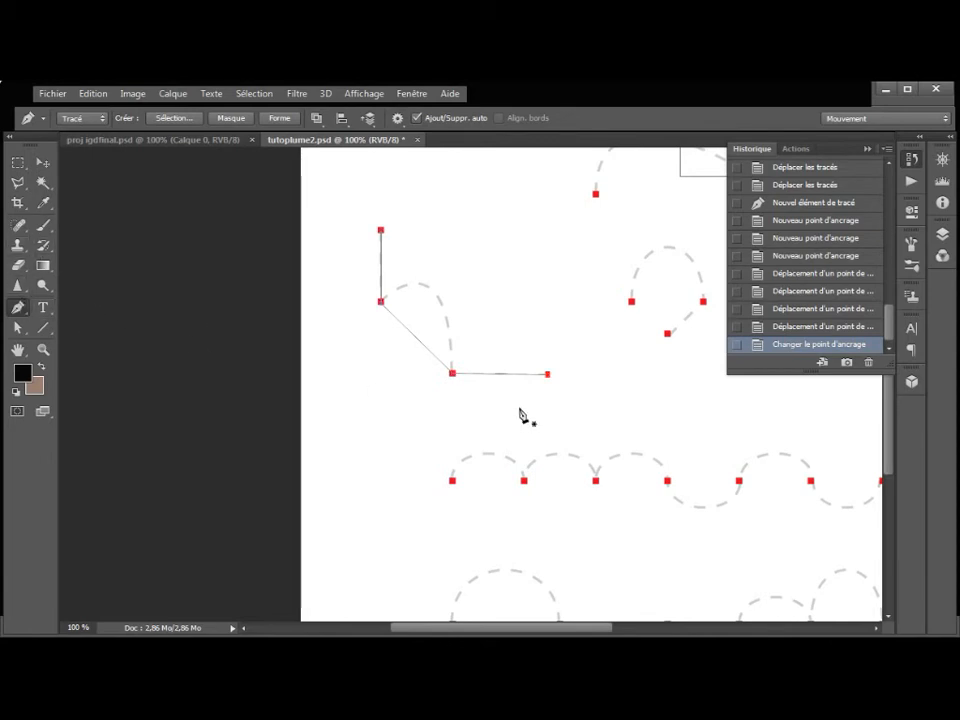
Try to pull a handle out of the third anchor with the Pen tool, and undo the added anchor point.
click(453, 374)
drag(452, 373, 449, 288)
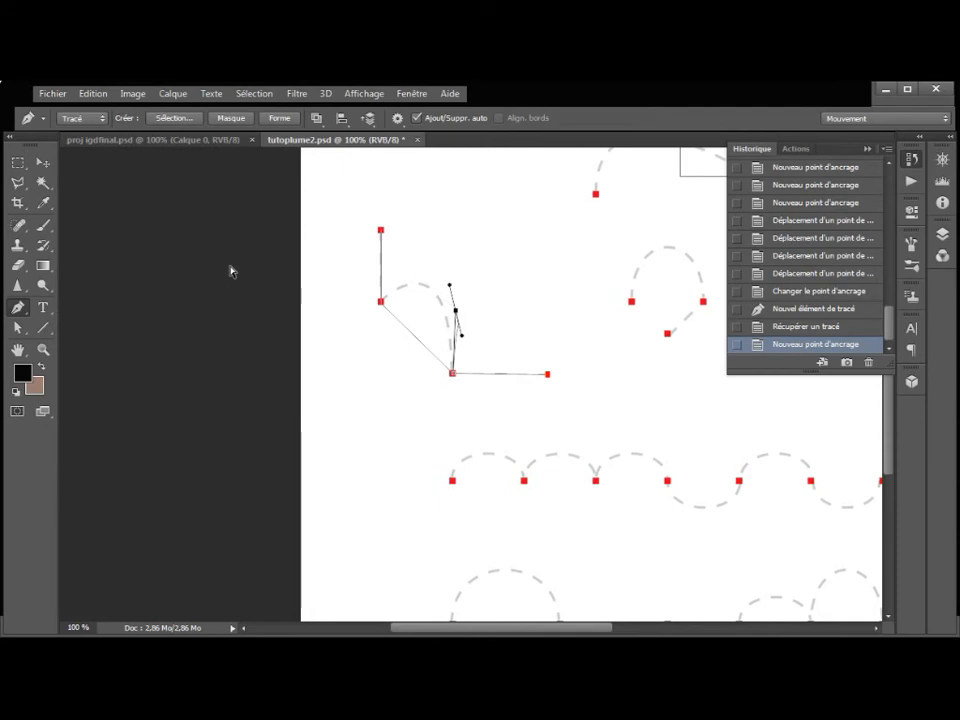
key(ctrl+alt+z)
key(ctrl+alt+z)
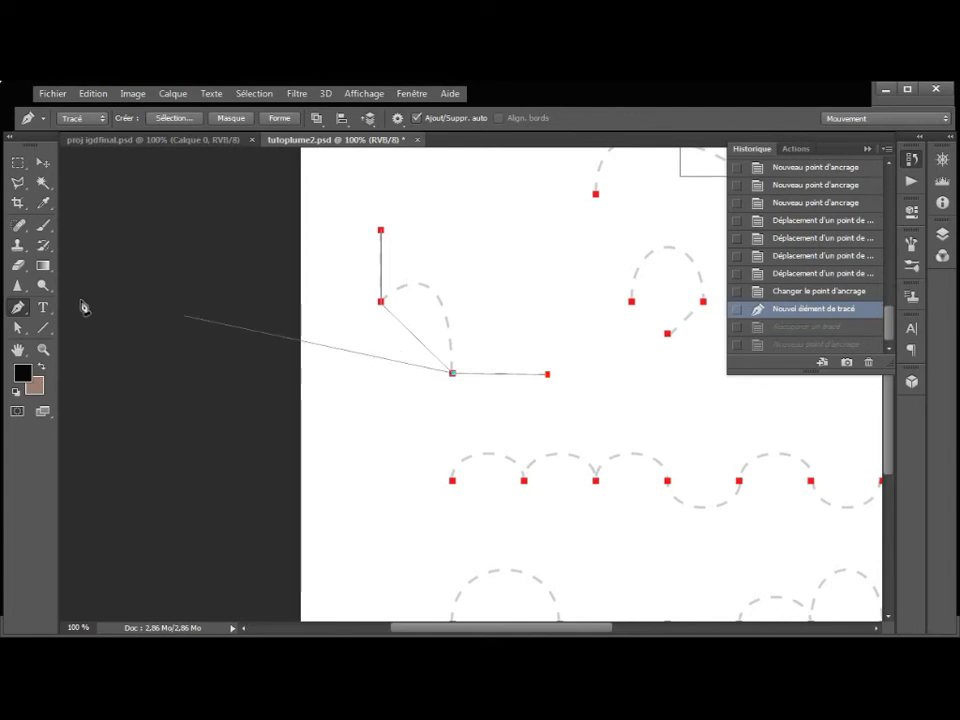
With the Convert Point tool, pull handles from the point at the third anchor, retract the lower one and swing the upper one outward.
drag(18, 307, 73, 364)
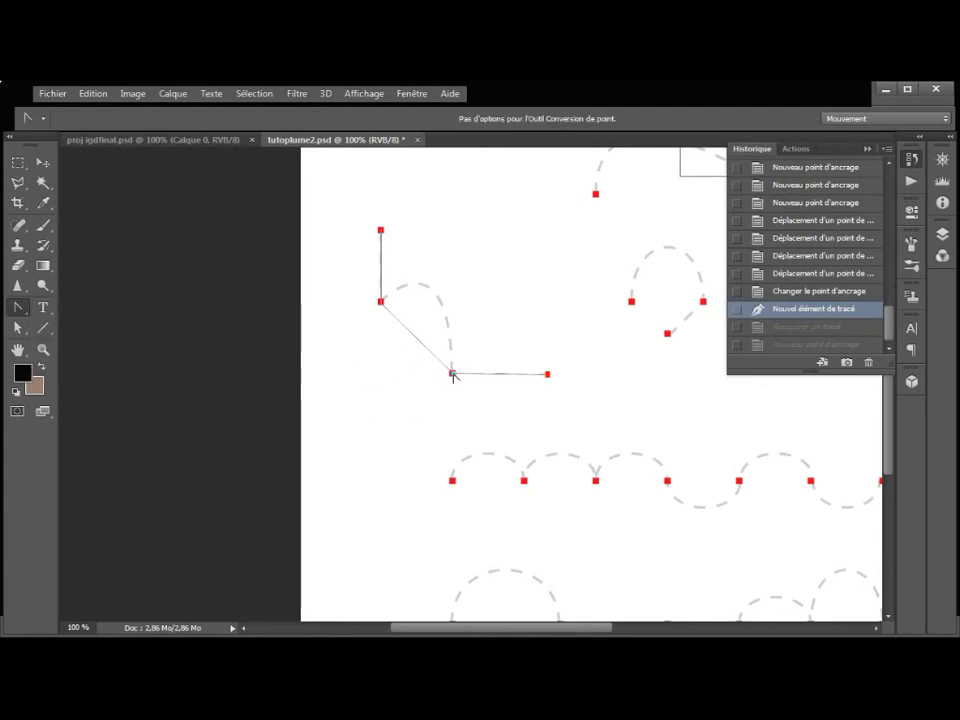
drag(452, 374, 450, 253)
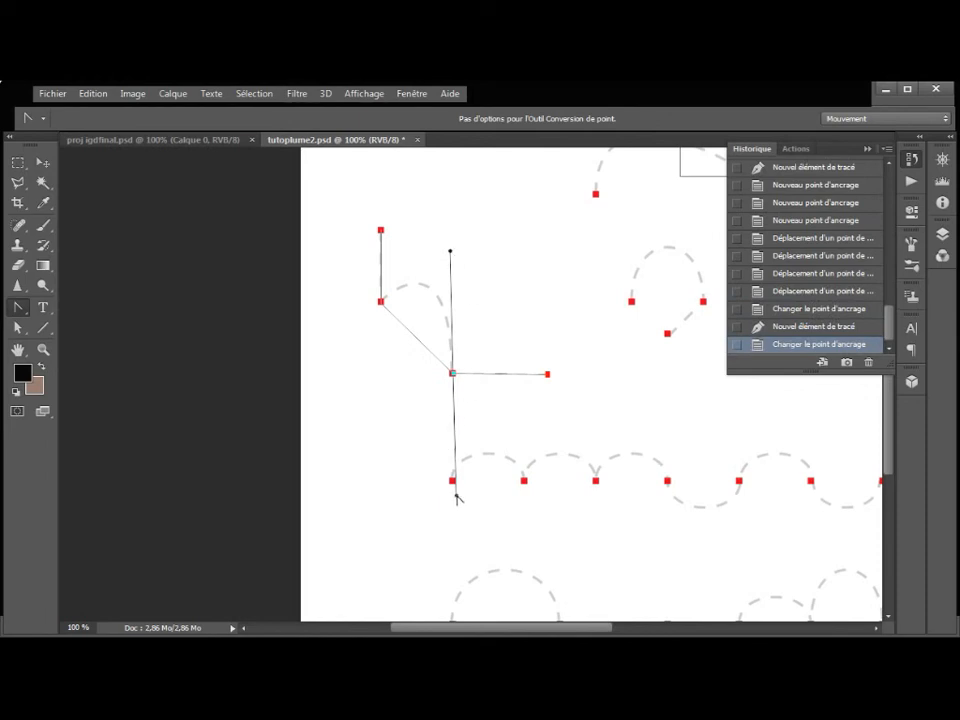
drag(457, 497, 452, 374)
drag(452, 253, 512, 292)
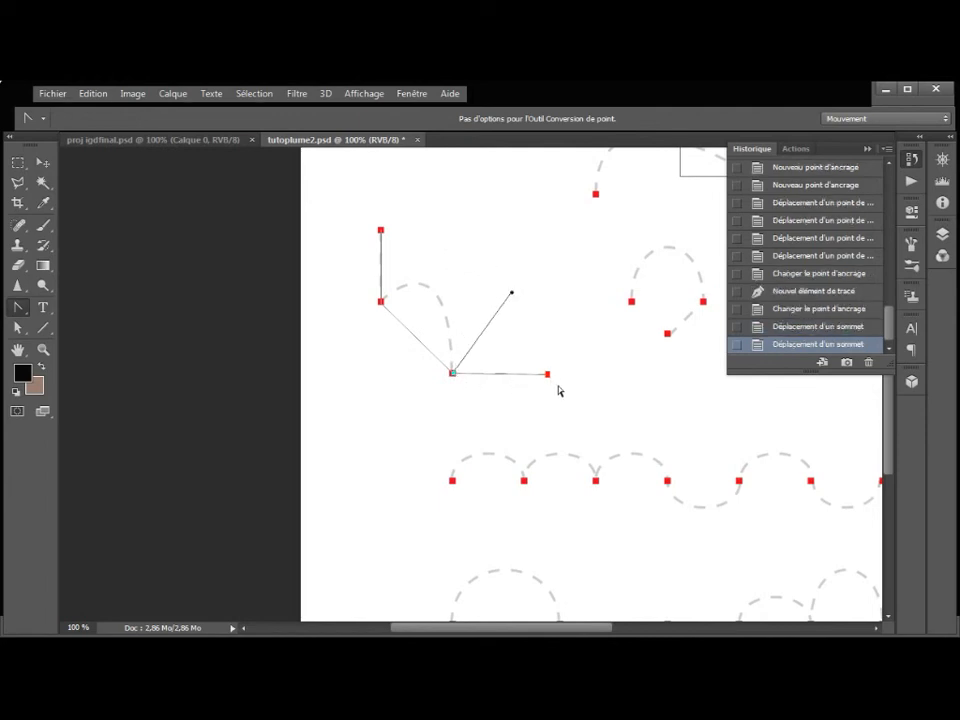
Reset the point at the third anchor to a corner and revert the history to the new path element.
click(452, 374)
click(452, 375)
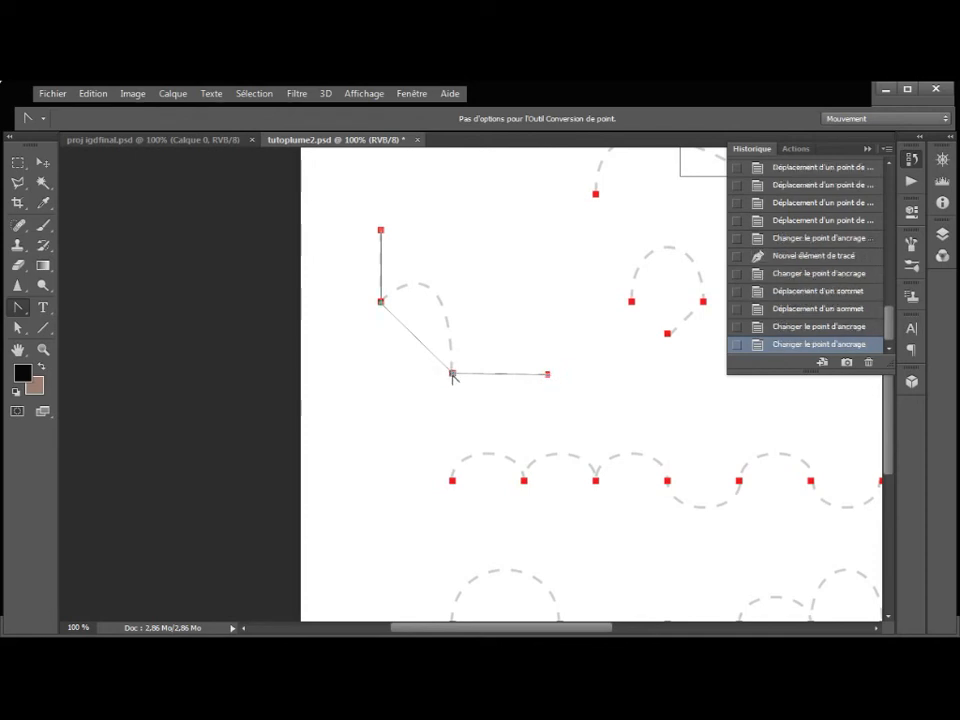
click(776, 259)
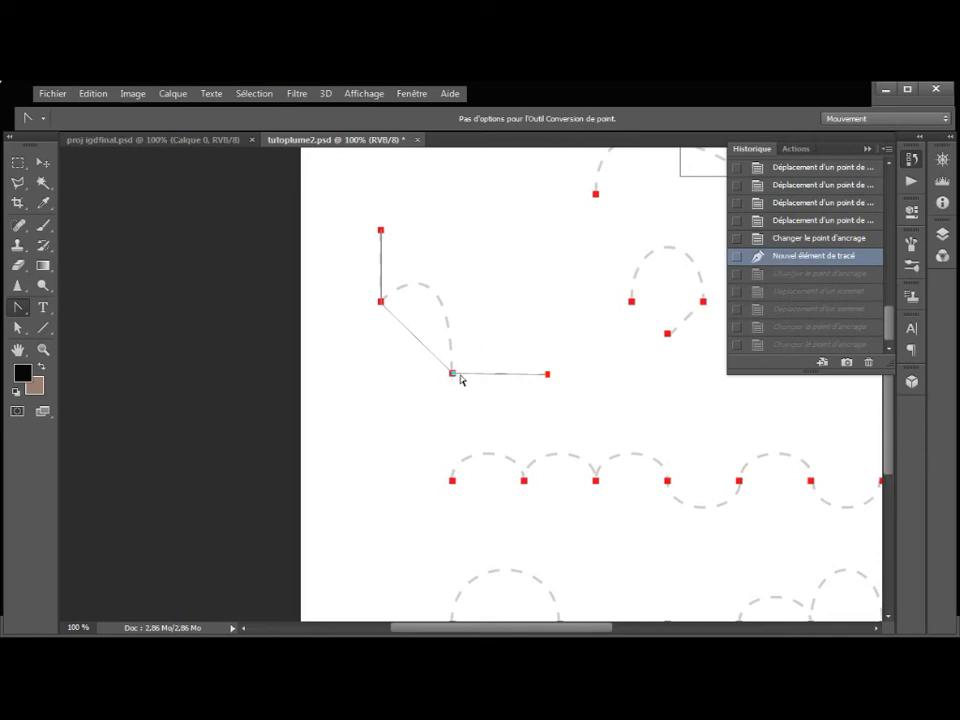
Pull diagonal handles from the h-shaped path's second anchor with the Convert Point tool to bend the arch along the dashed curve.
drag(453, 376, 470, 345)
click(381, 303)
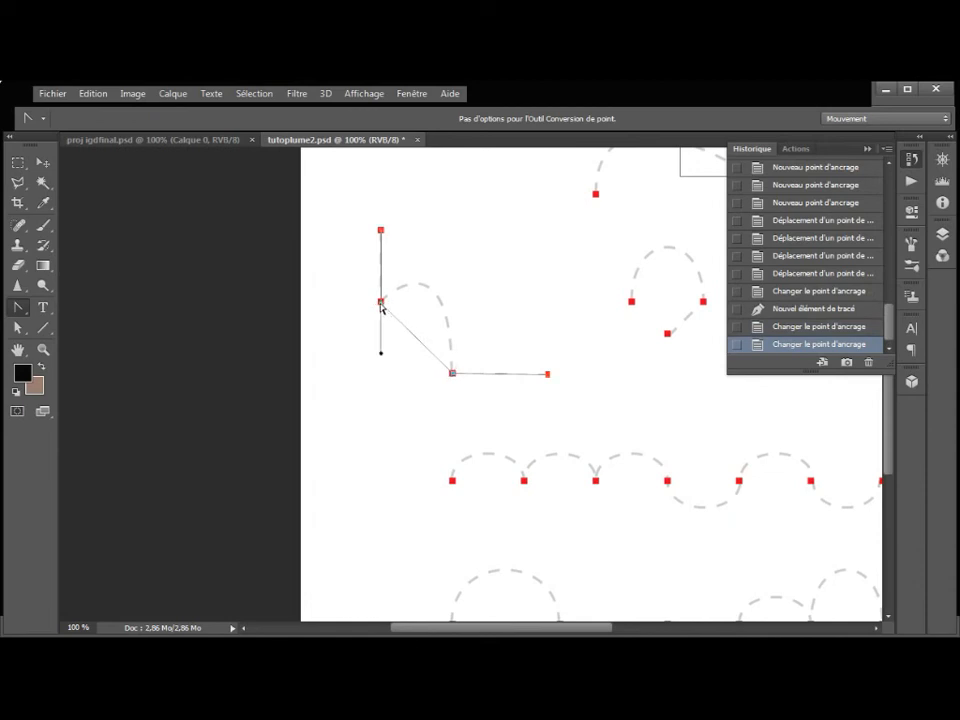
click(380, 303)
drag(380, 303, 454, 230)
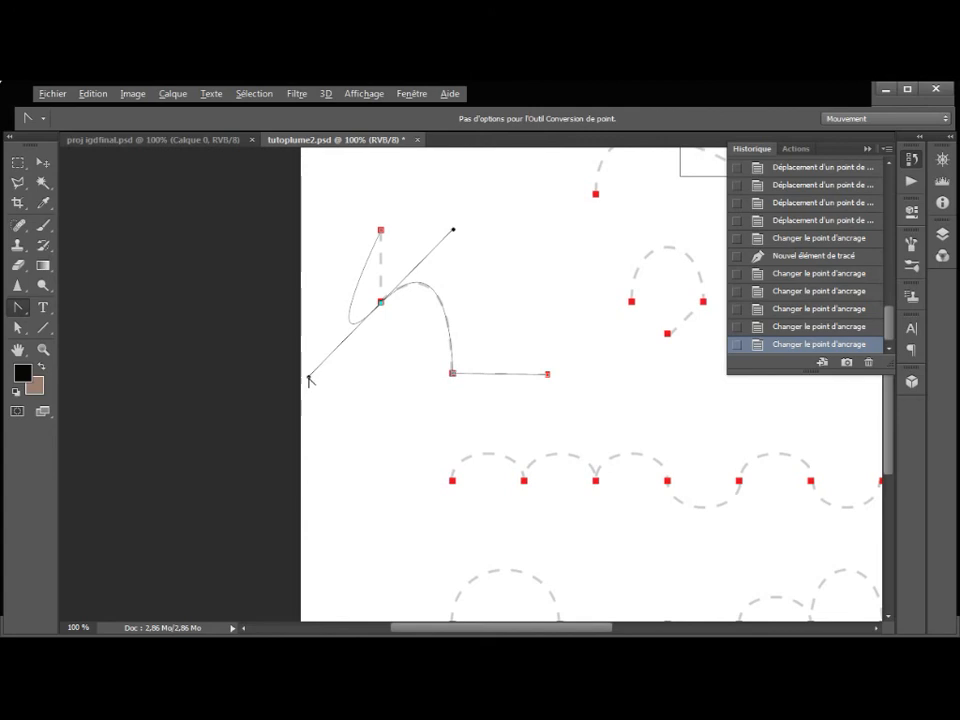
Retract the second anchor's lower handle, fine-tune its upper handle to match the dashed arch, and dismiss the battery notification.
drag(311, 377, 383, 310)
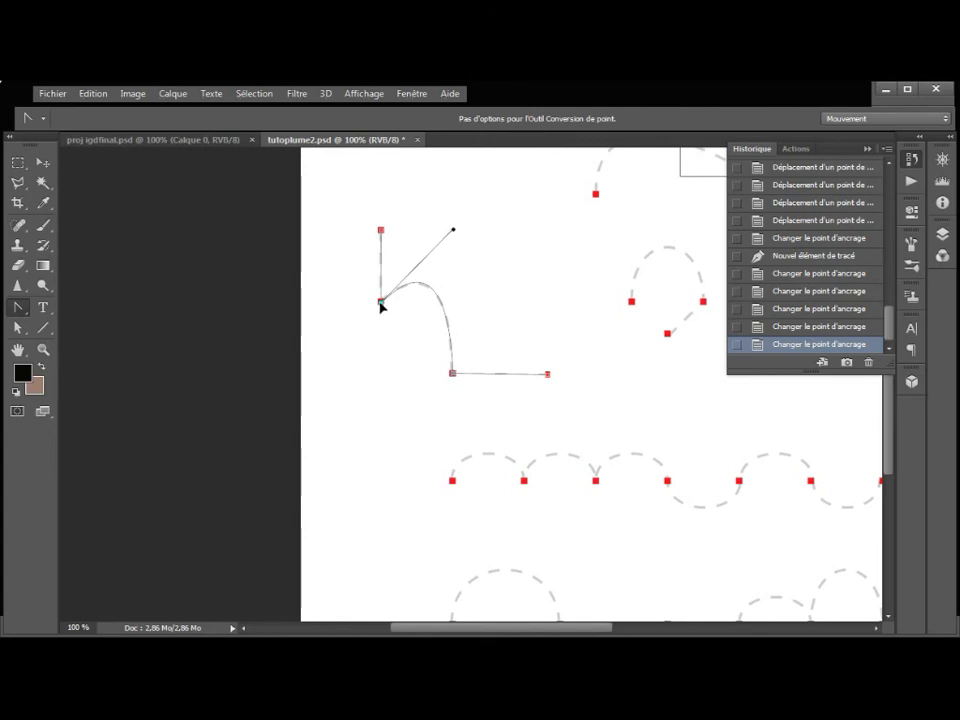
click(380, 302)
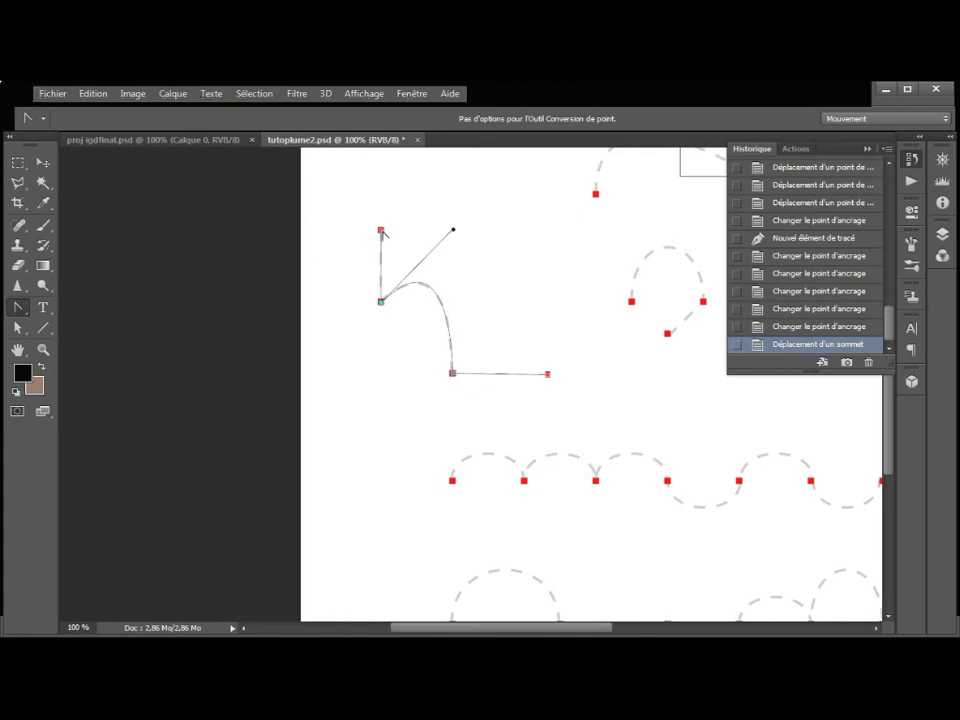
mouse_move(453, 229)
mouse_down()
mouse_move(463, 246)
mouse_move(437, 219)
mouse_move(455, 237)
mouse_up()
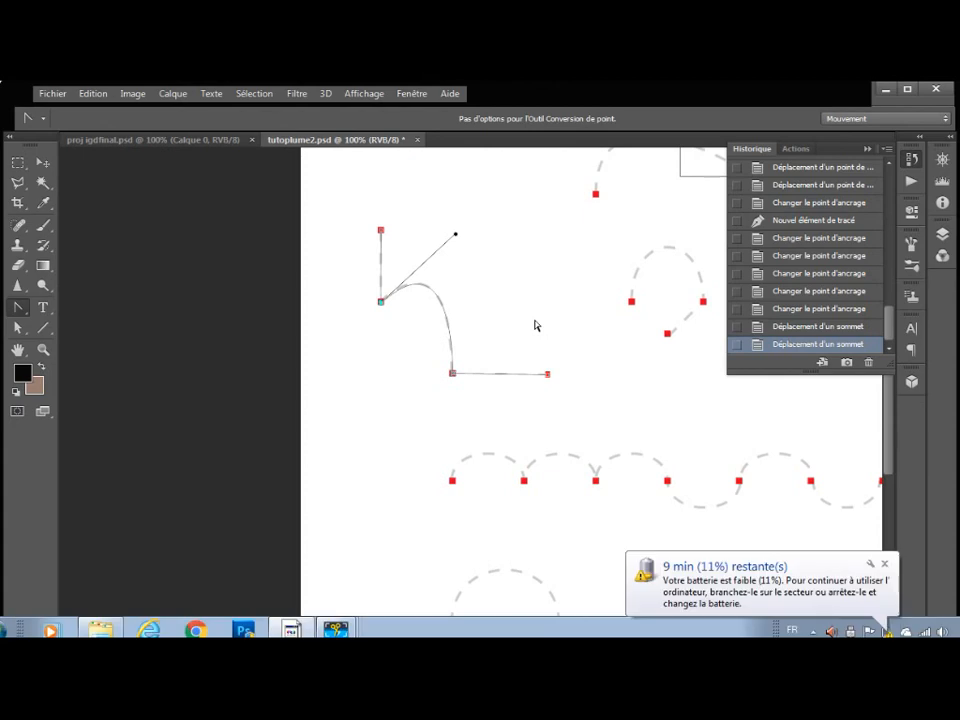
click(884, 563)
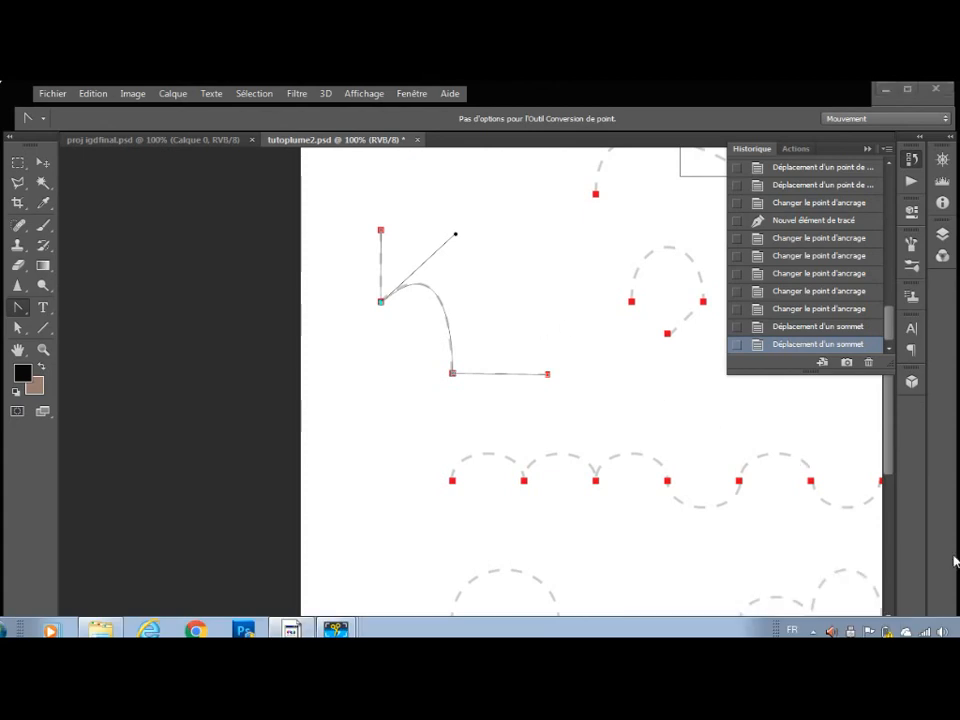